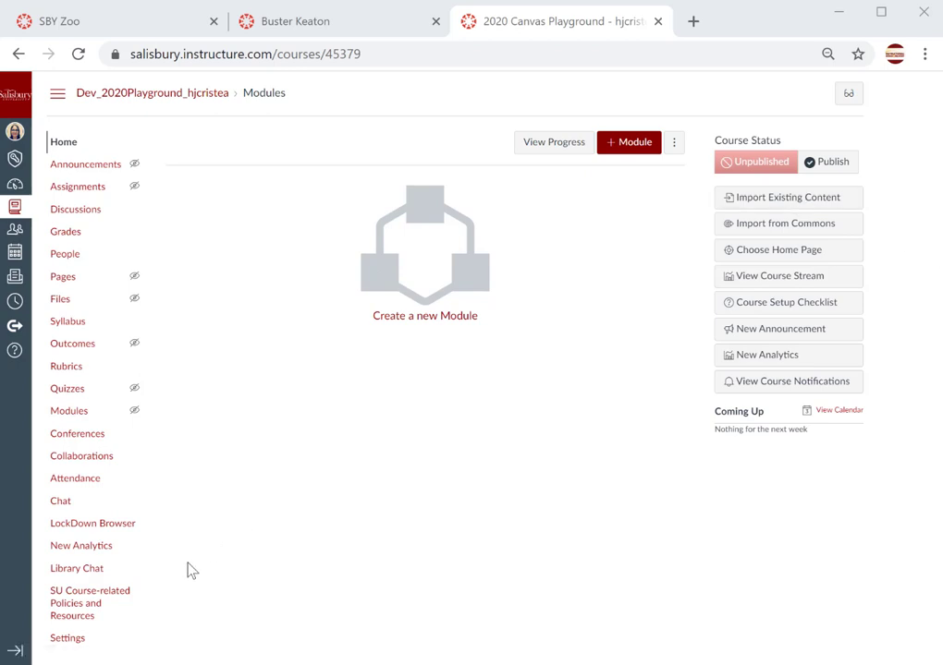
# From the new course's settings, start an import with Copy a Canvas Course as the content type, then open the source-course search.
pyautogui.click(69, 648)
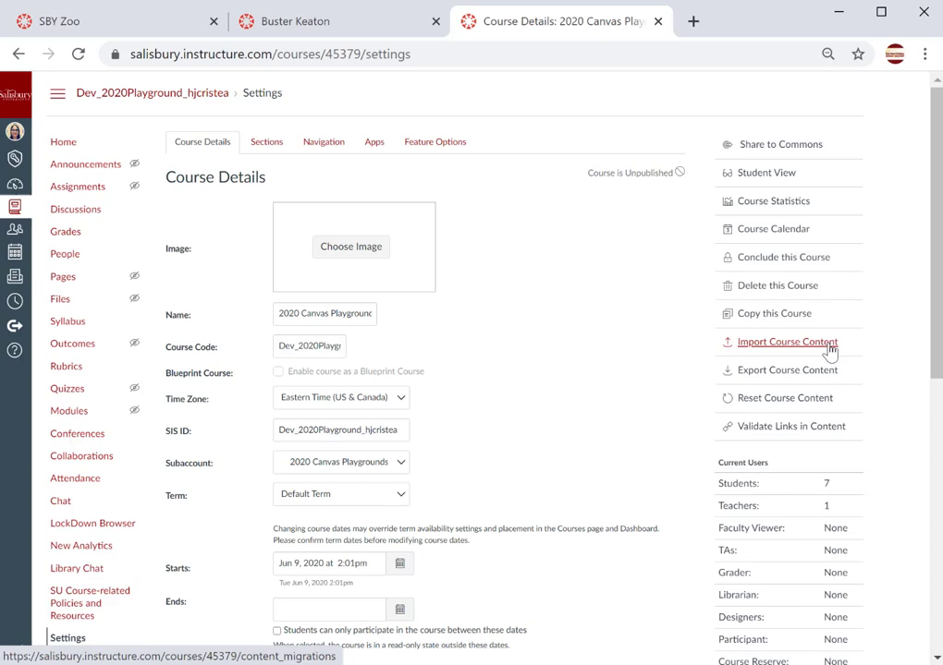
pyautogui.click(830, 343)
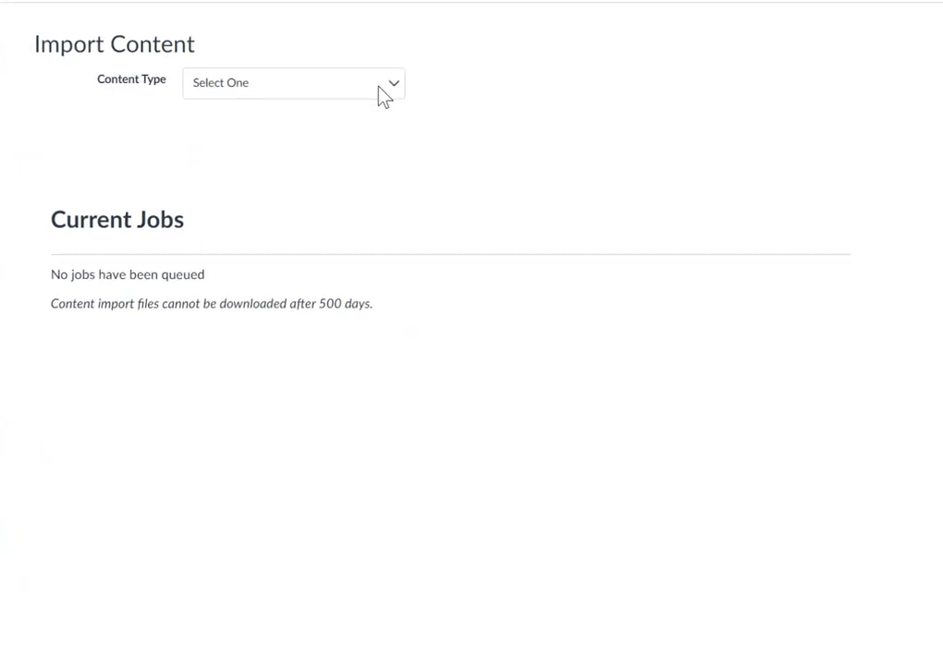
pyautogui.click(383, 93)
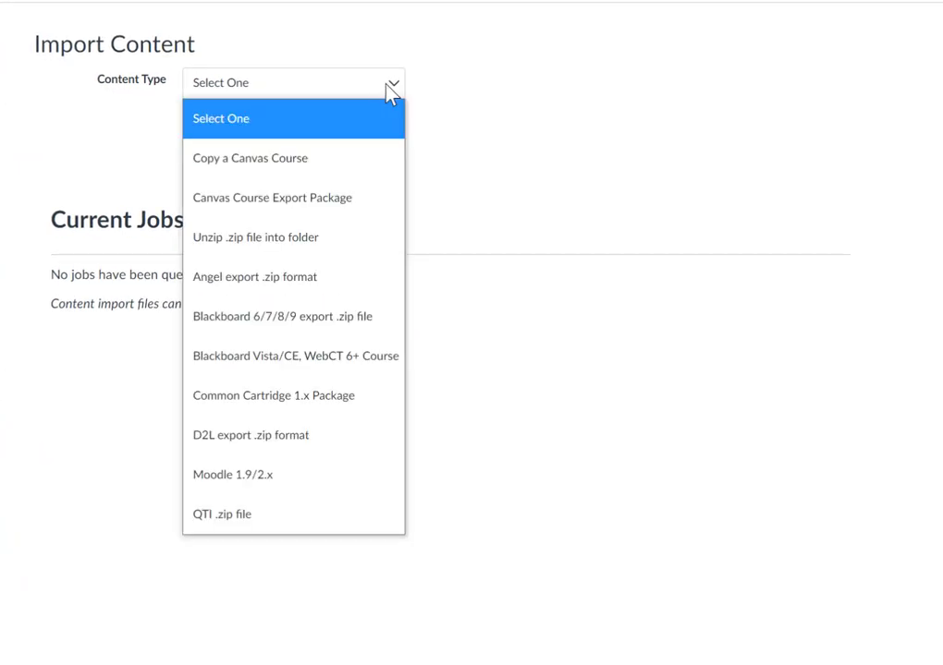
pyautogui.click(359, 163)
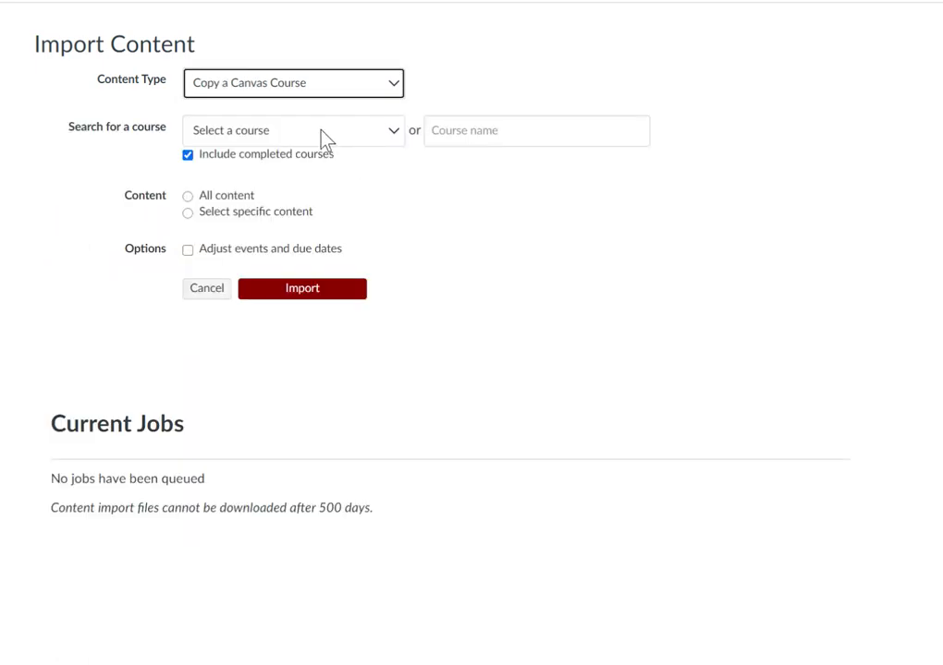
pyautogui.click(324, 139)
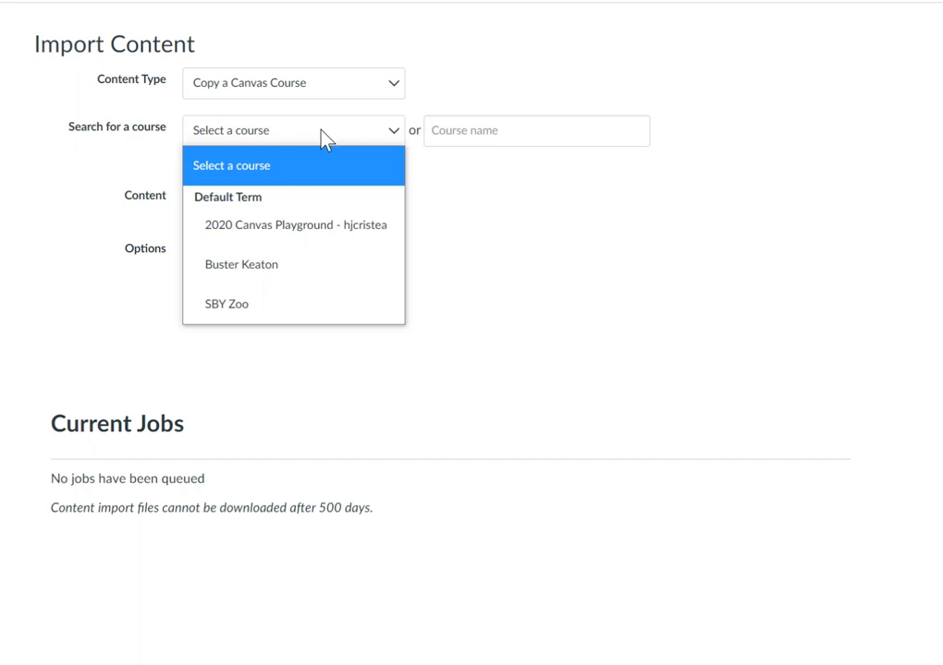
pyautogui.click(487, 130)
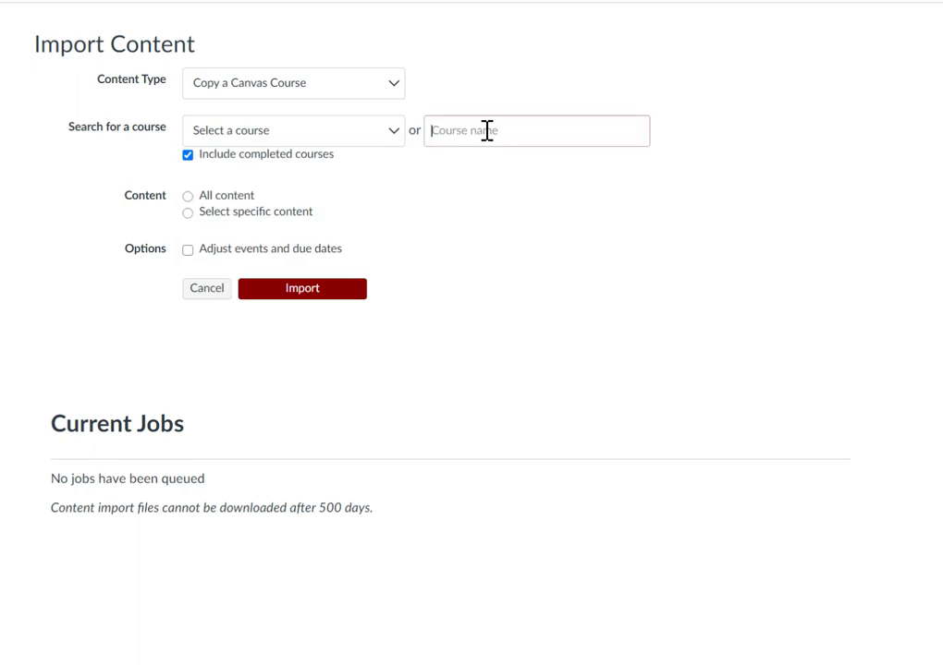
# Pick Buster Keaton as the source course by searching 'bu', and choose Select specific content.
pyautogui.write('bu')
pyautogui.click(499, 180)
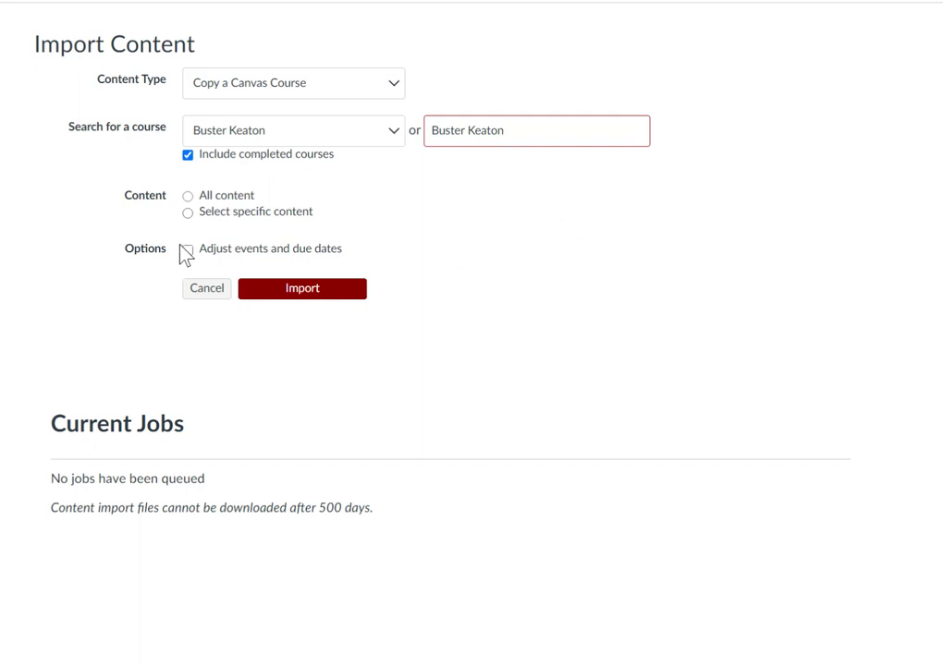
pyautogui.click(188, 212)
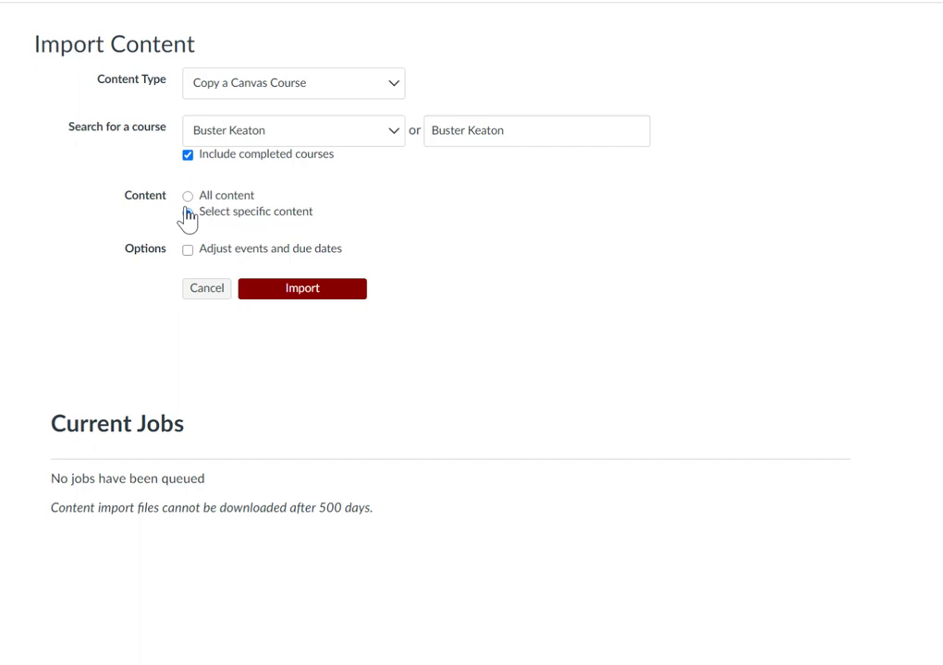
pyautogui.click(188, 212)
# Queue the Buster Keaton copy job and preview its content choices without selecting anything.
pyautogui.click(347, 298)
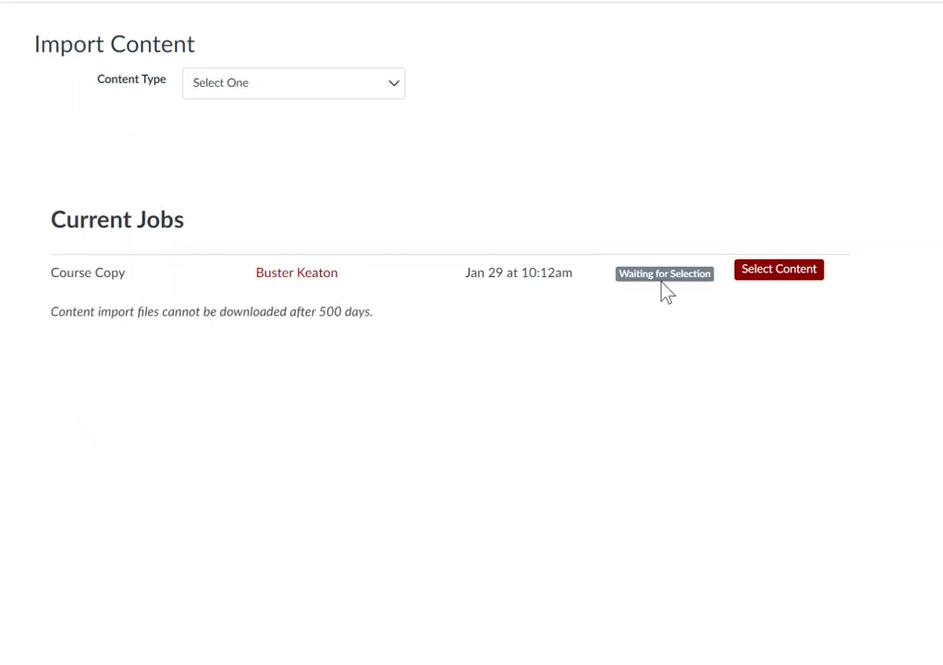
pyautogui.click(783, 277)
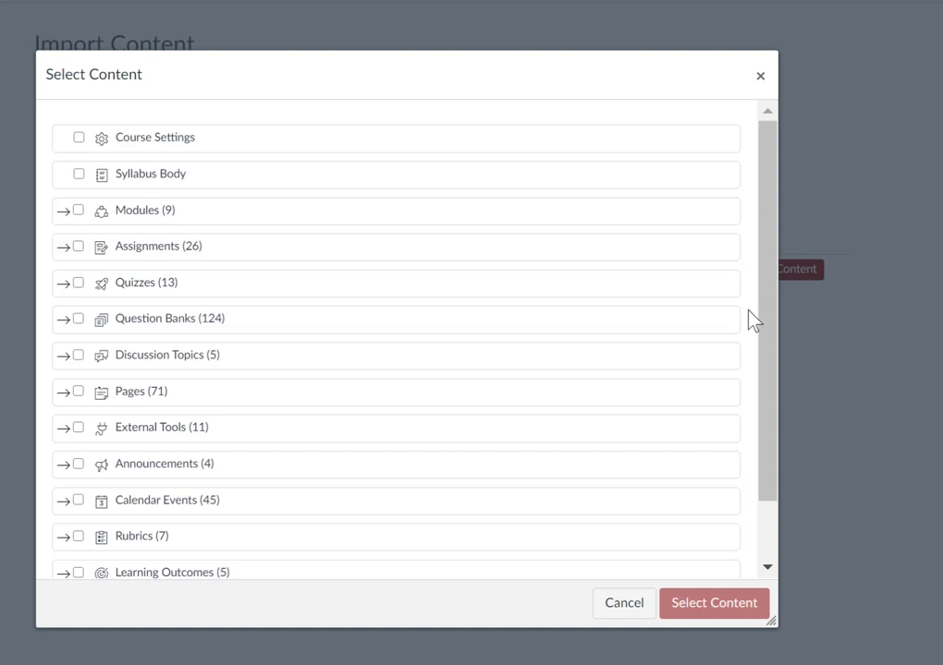
pyautogui.click(603, 608)
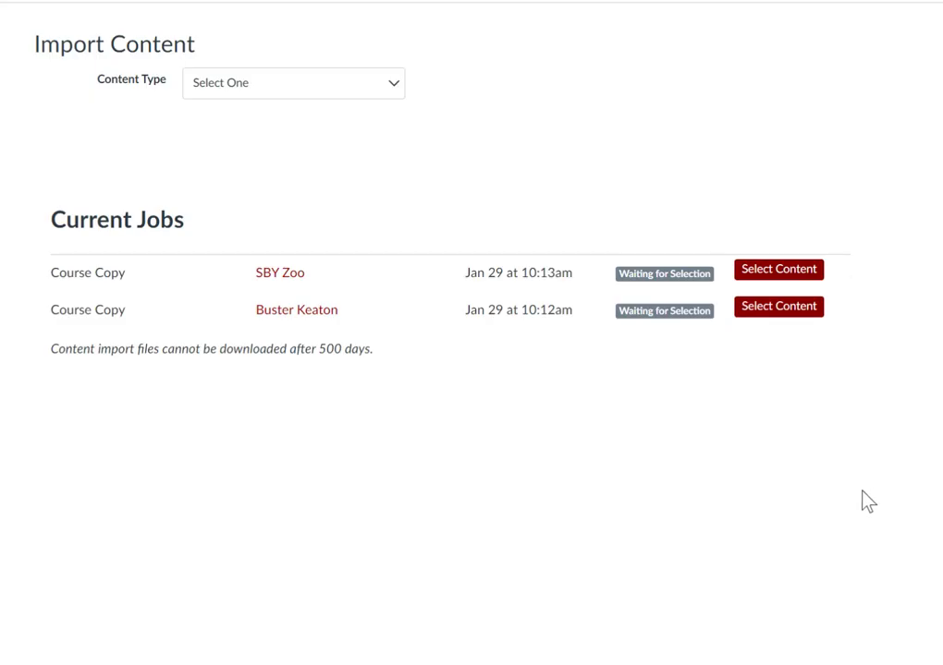
# Check the jobs' content lists without selecting, ending with the SBY Zoo content list open.
pyautogui.click(775, 306)
pyautogui.click(636, 606)
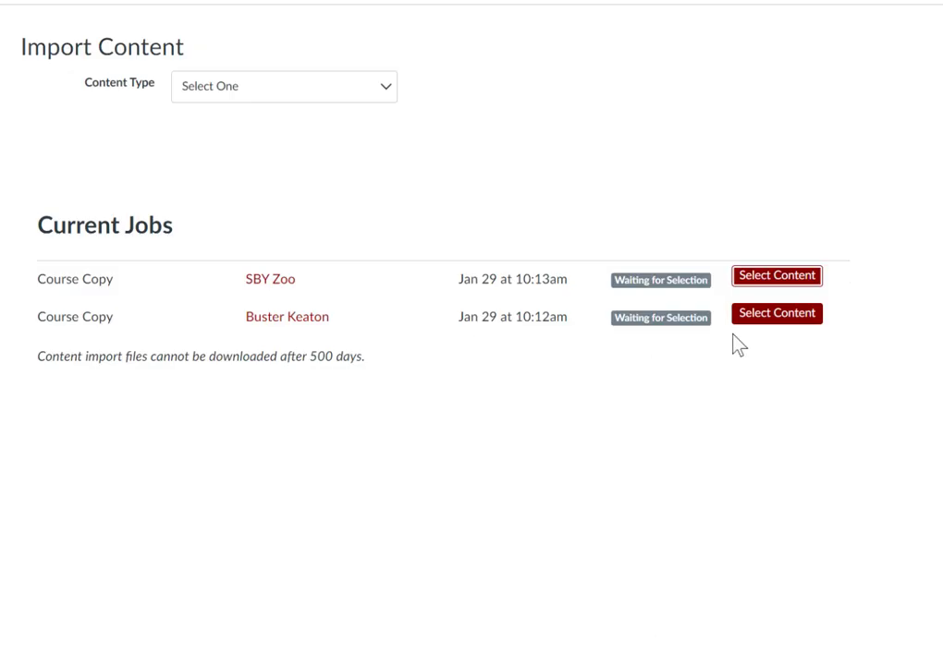
pyautogui.click(779, 315)
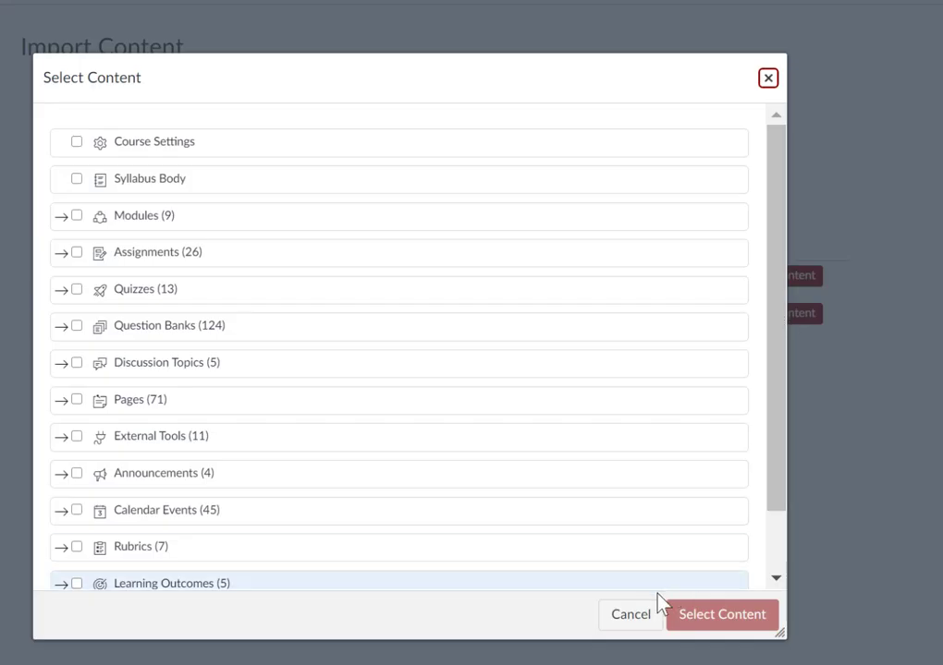
pyautogui.click(628, 615)
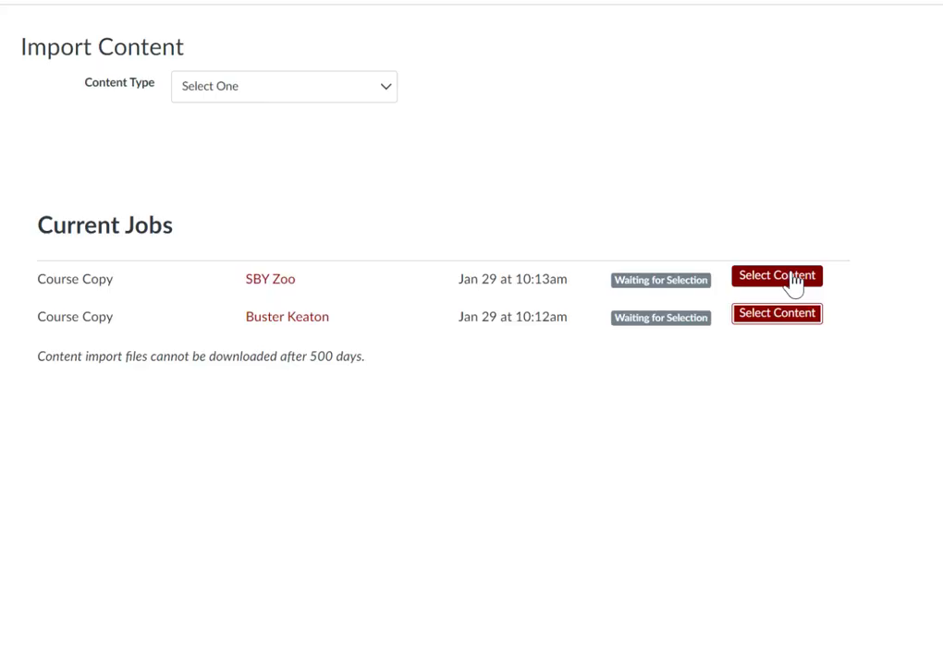
pyautogui.click(793, 278)
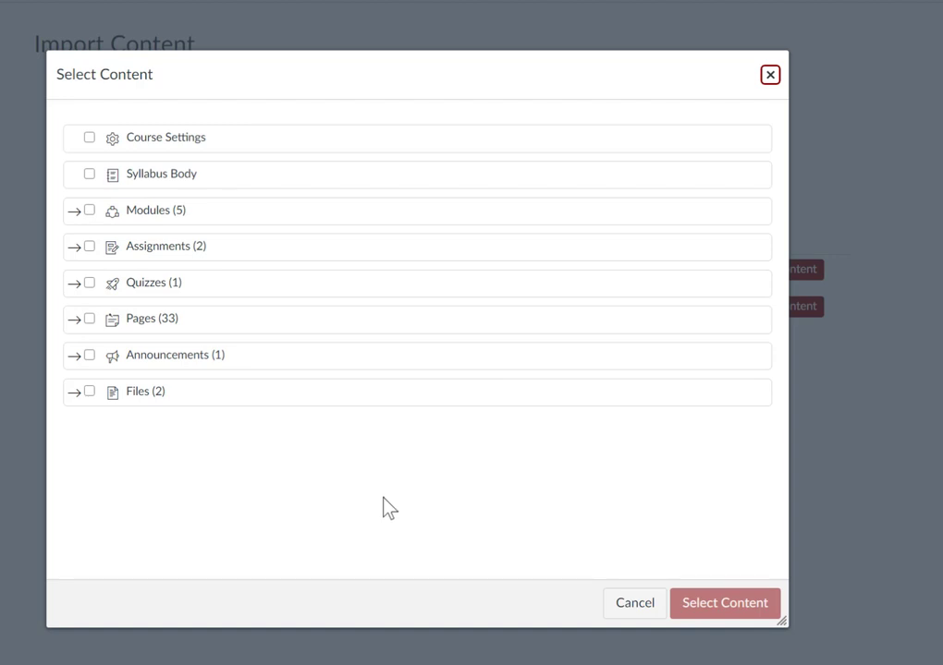
# Check Course Settings and Syllabus Body for import, leaving Calendar Events unchecked.
pyautogui.click(90, 139)
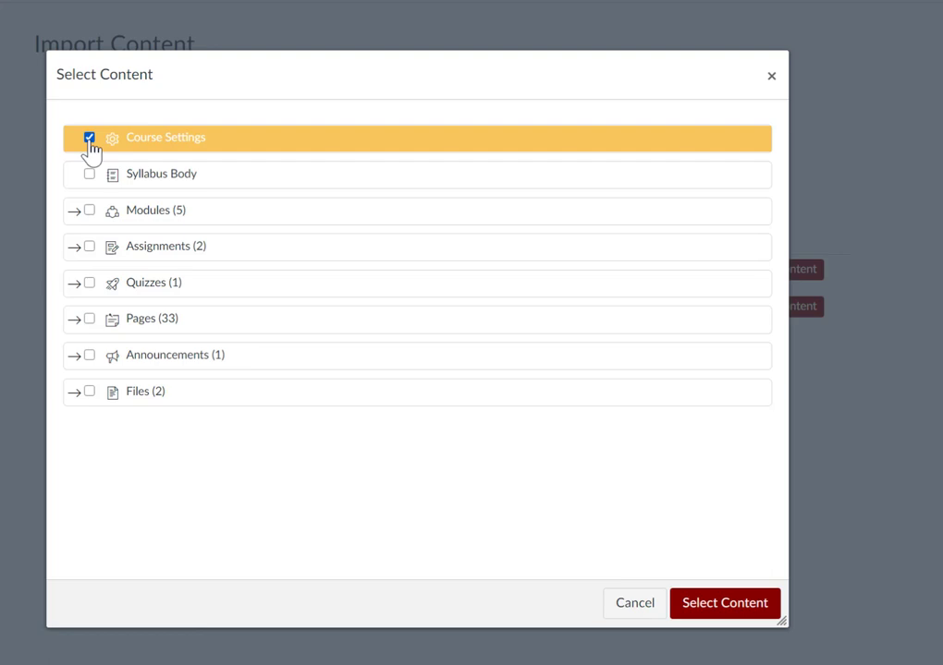
pyautogui.click(90, 175)
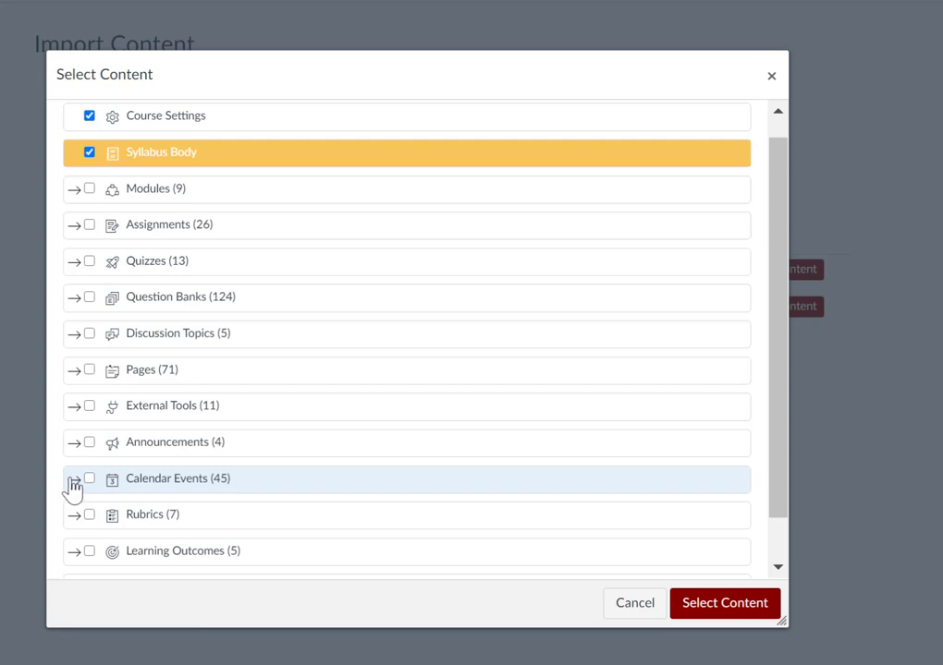
pyautogui.click(74, 480)
pyautogui.click(74, 480)
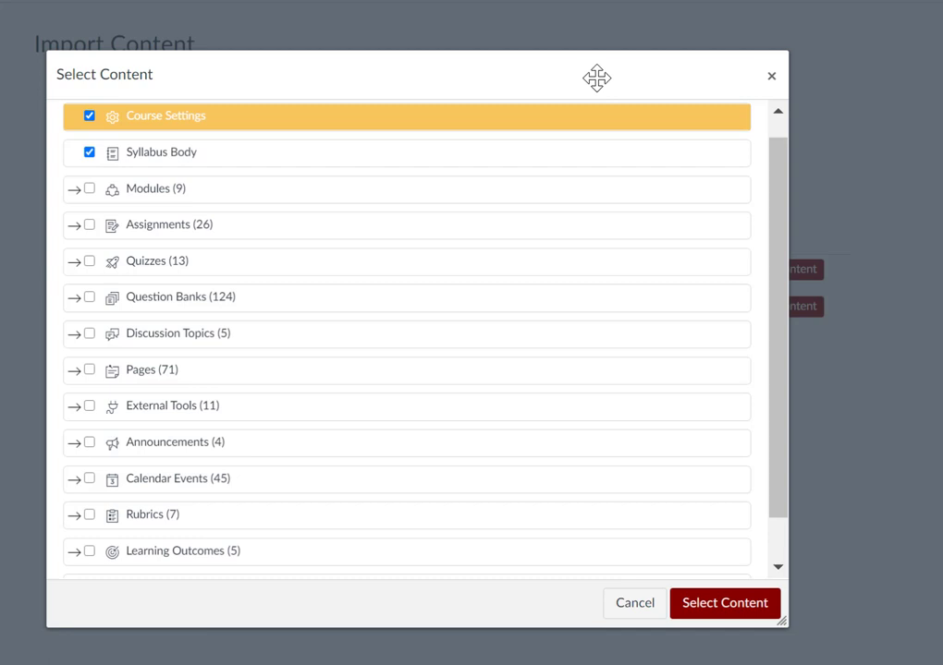
# Check Modules, Assignments and Quizzes for import.
pyautogui.click(90, 191)
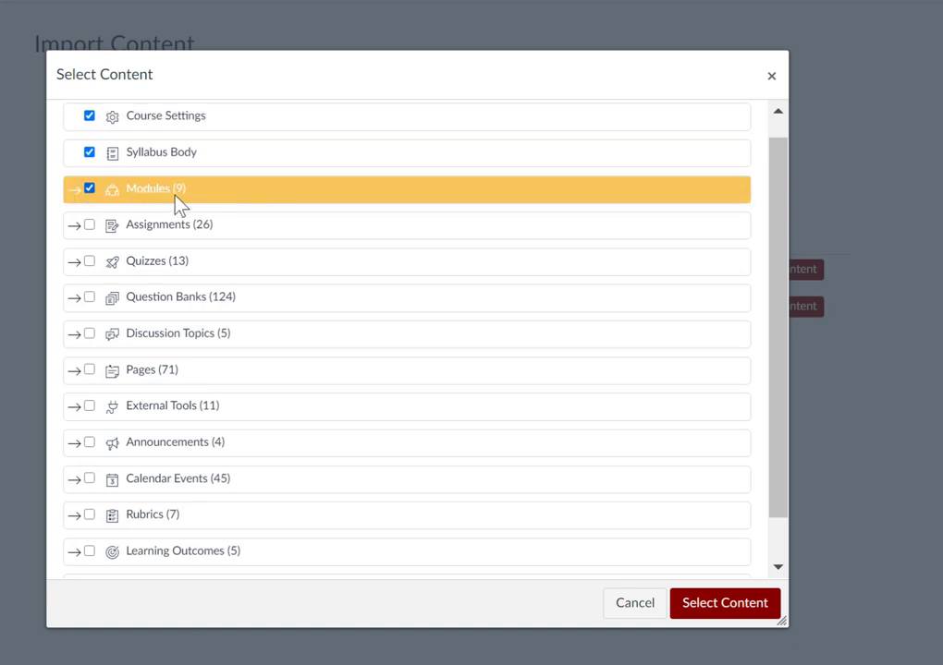
pyautogui.click(91, 226)
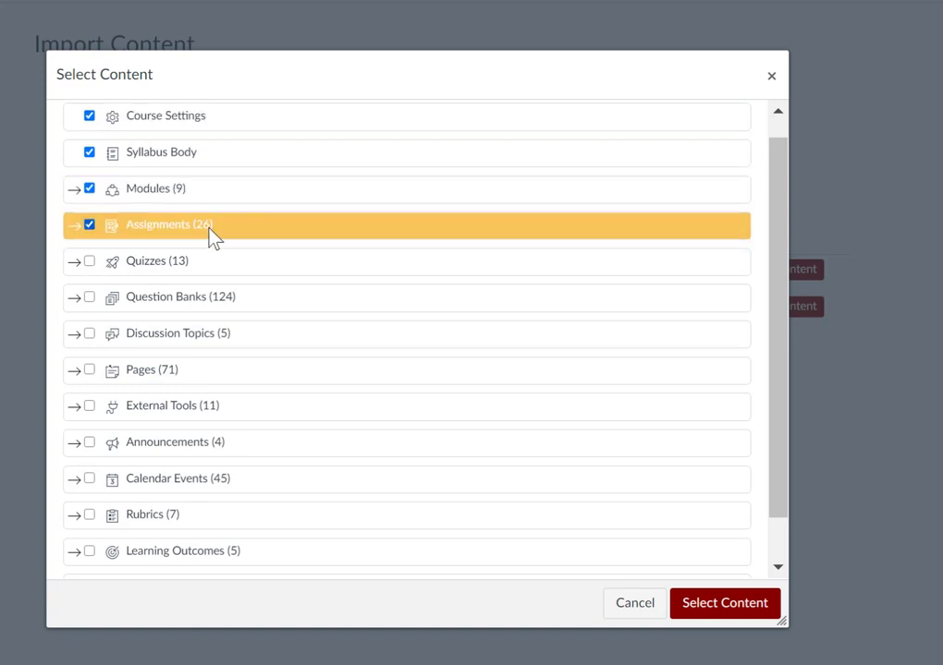
pyautogui.click(89, 263)
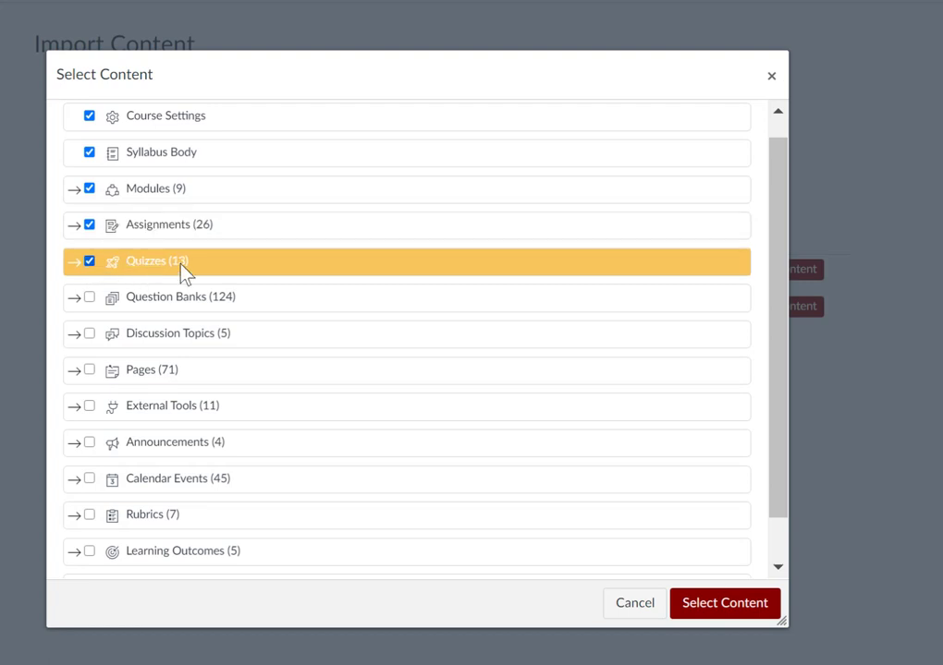
# Uncheck the test, Week 2, Week 1, Inclusive Access - eBook and Salisbury Zoo modules.
pyautogui.click(74, 192)
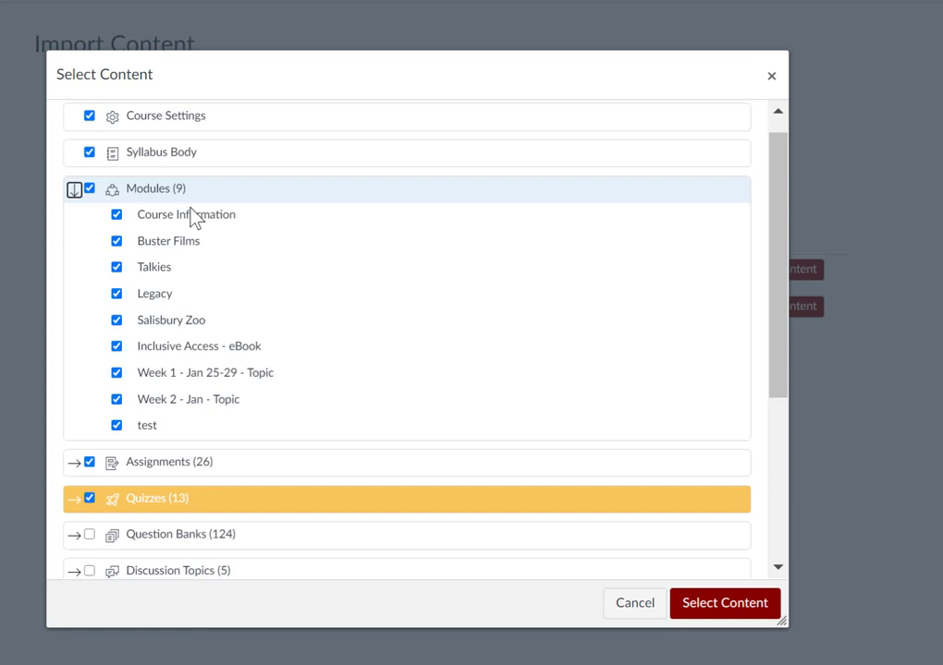
pyautogui.click(169, 427)
pyautogui.click(117, 400)
pyautogui.click(117, 372)
pyautogui.click(117, 346)
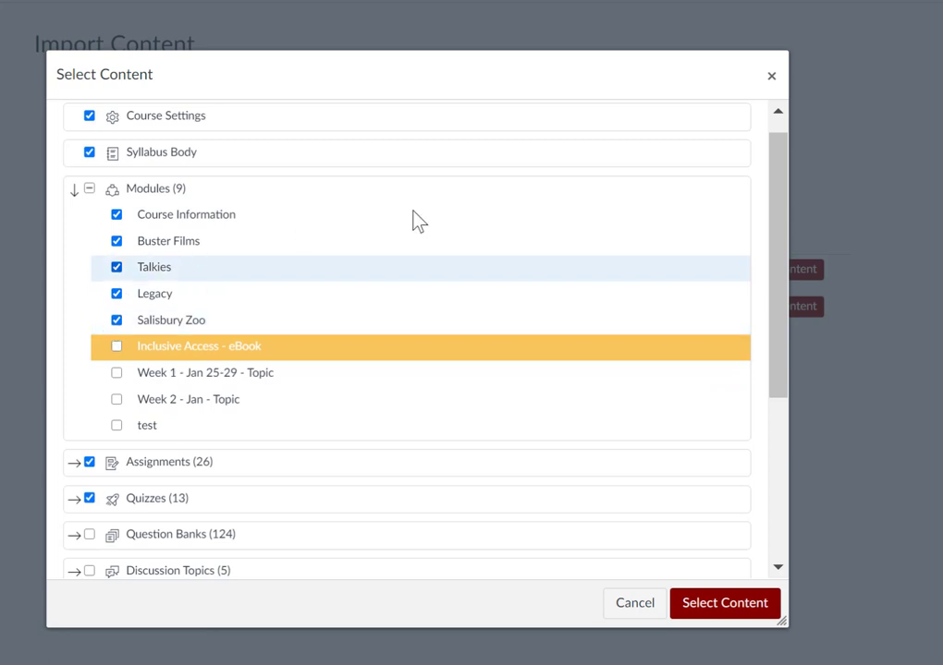
pyautogui.click(189, 320)
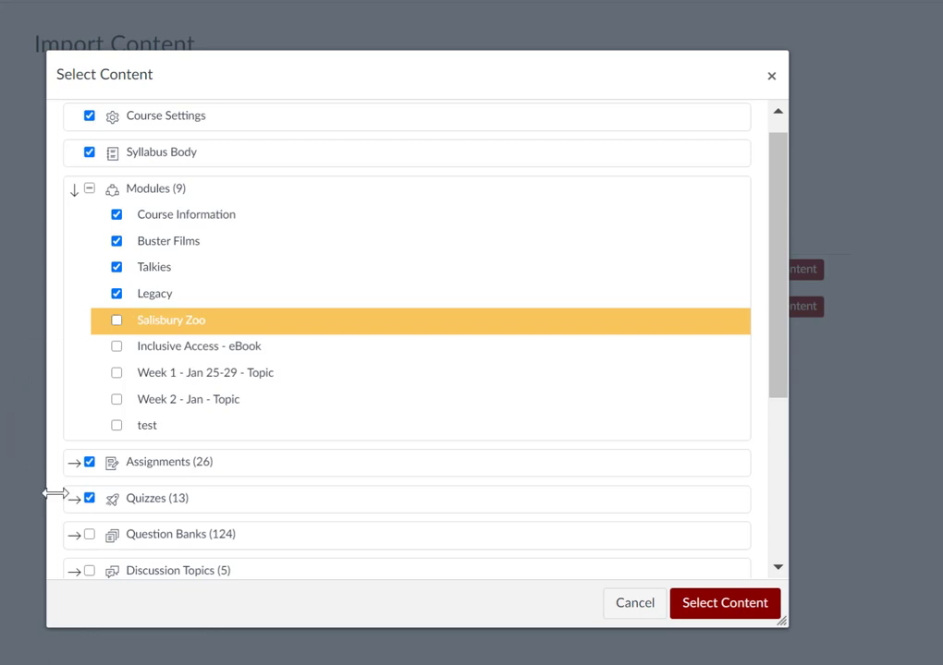
# Check Question Banks (124) and inspect the Calendar Events list, leaving it unchecked.
pyautogui.scroll(-3, 109, 475)
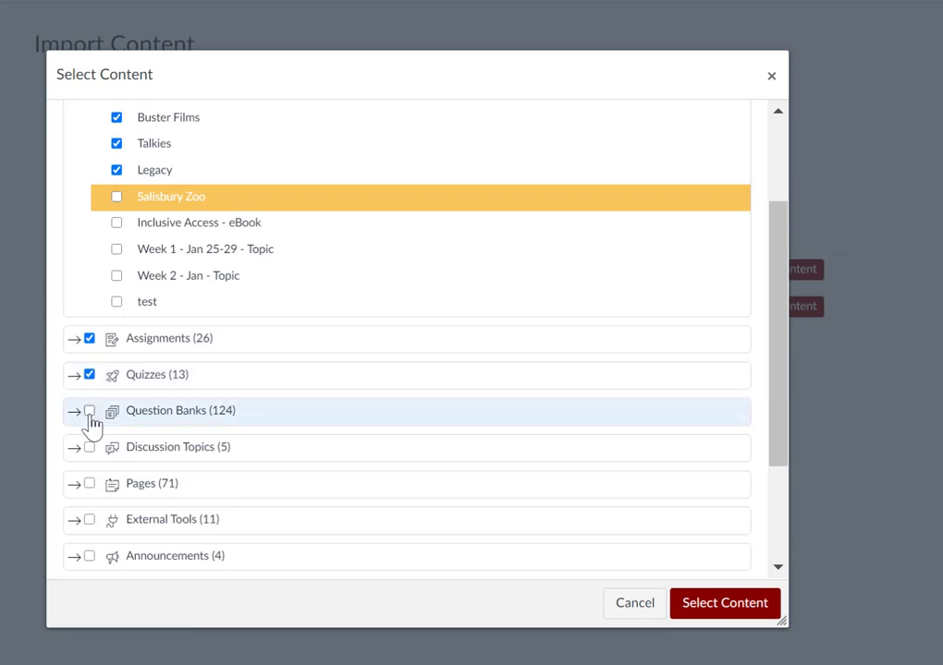
pyautogui.click(90, 414)
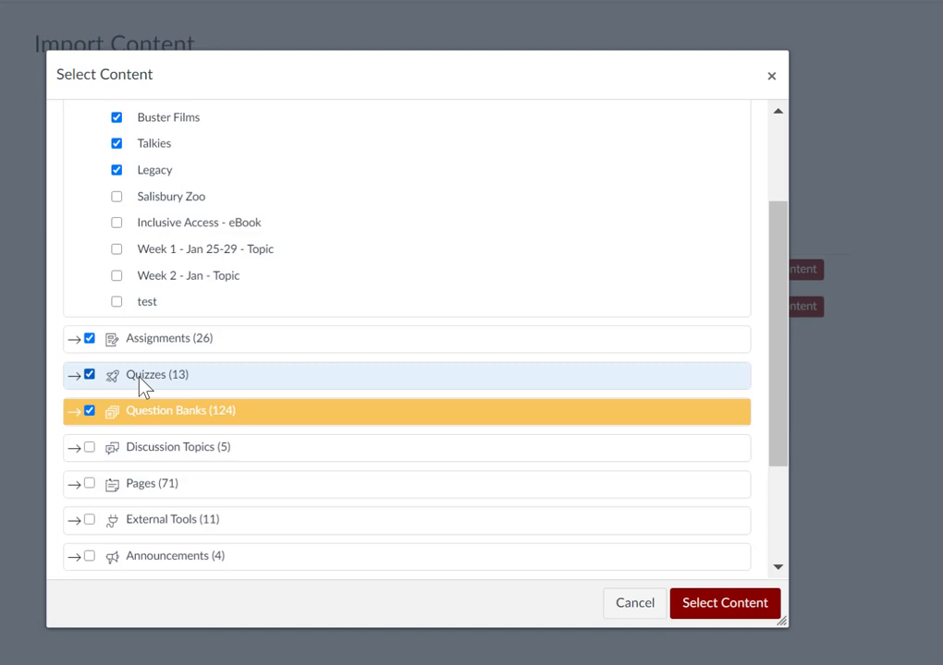
pyautogui.scroll(-2, 143, 386)
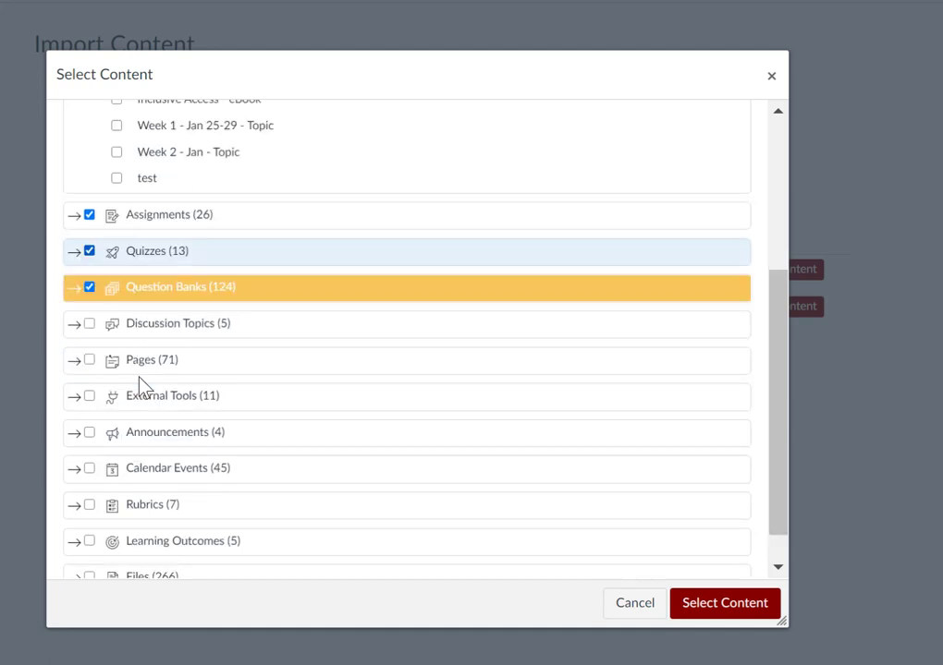
pyautogui.click(75, 471)
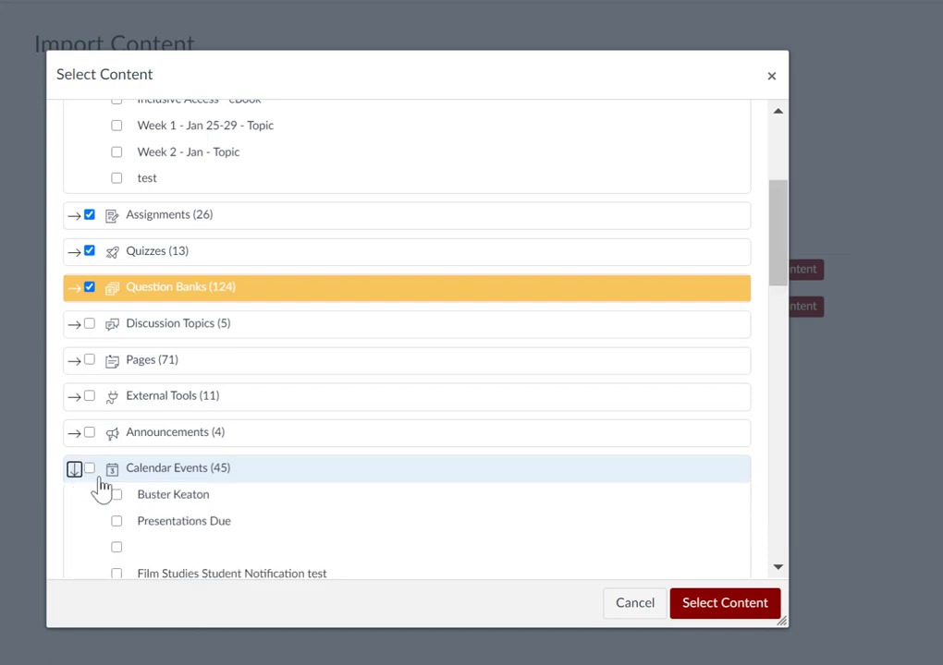
pyautogui.scroll(-4, 337, 498)
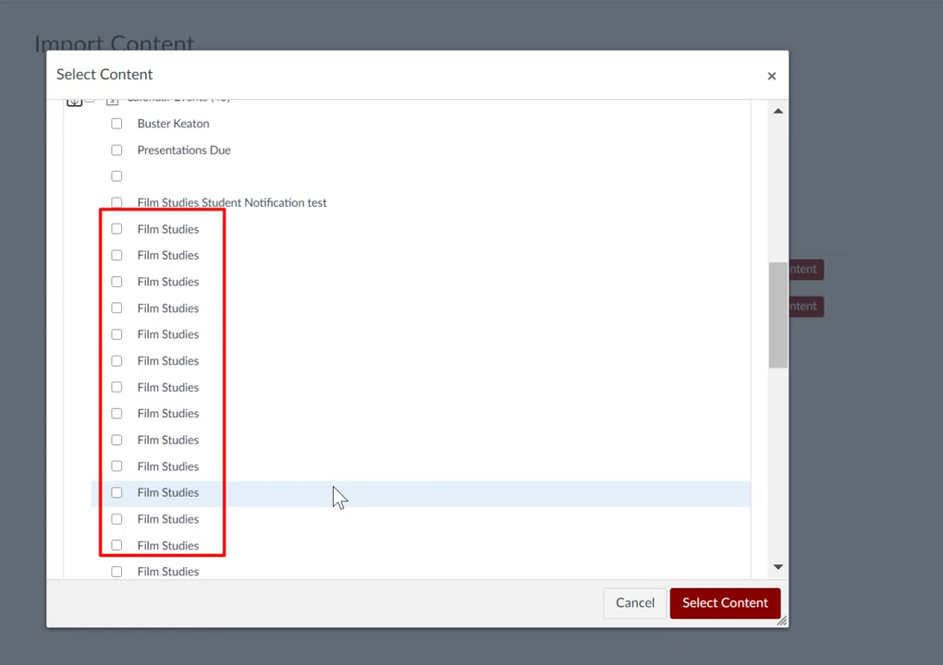
pyautogui.scroll(2, 88, 181)
pyautogui.click(75, 220)
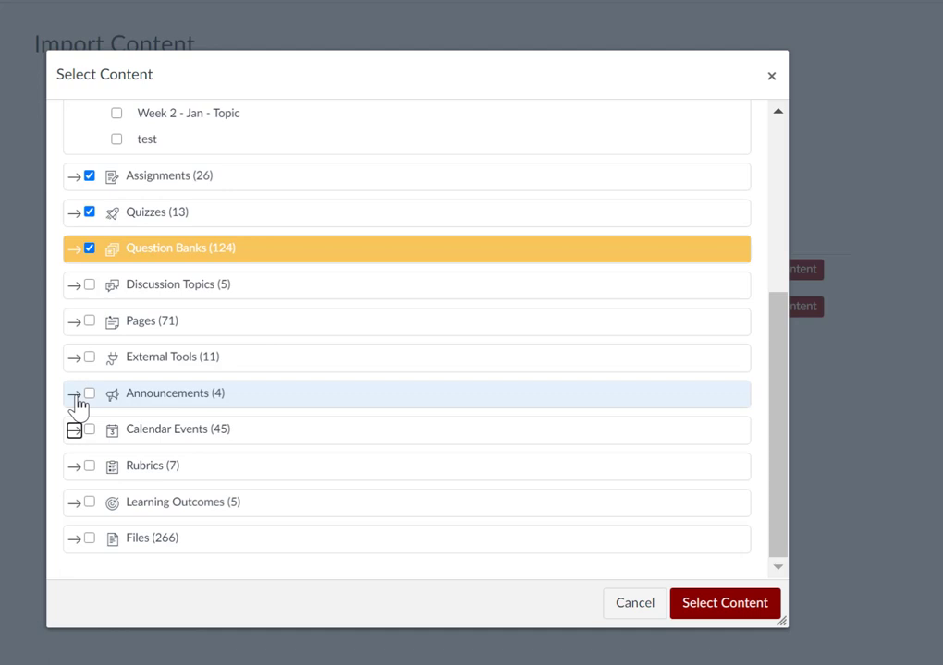
# Include all four announcements, including 'Welcome to the course!', in the import.
pyautogui.click(74, 396)
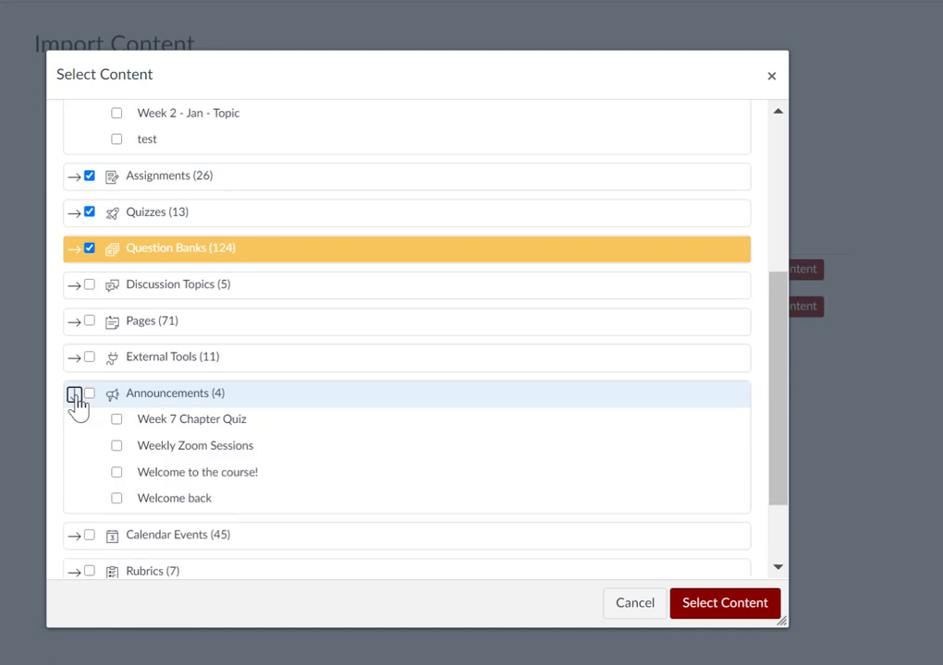
pyautogui.click(117, 473)
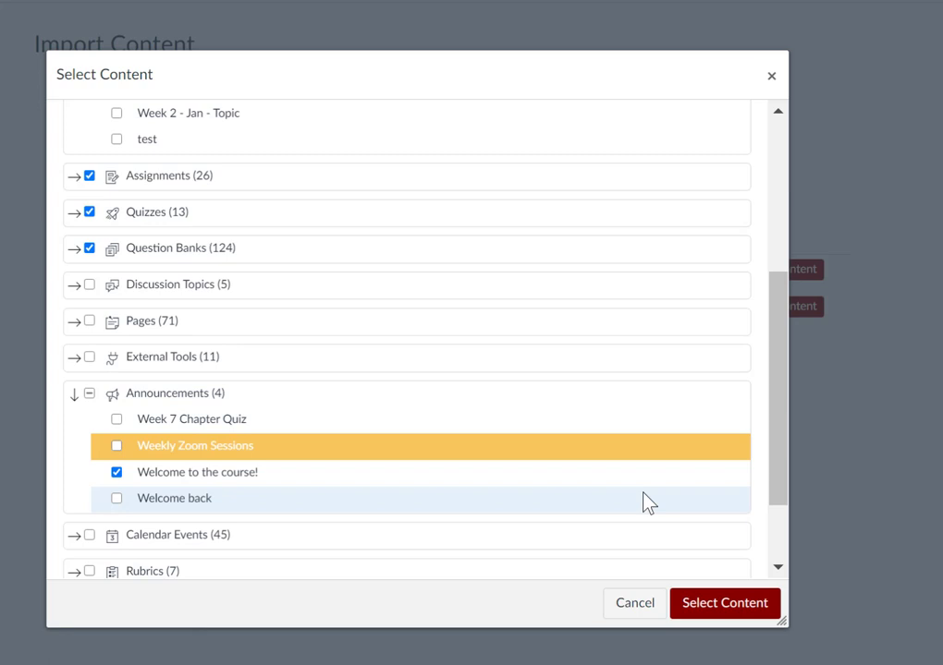
pyautogui.click(89, 396)
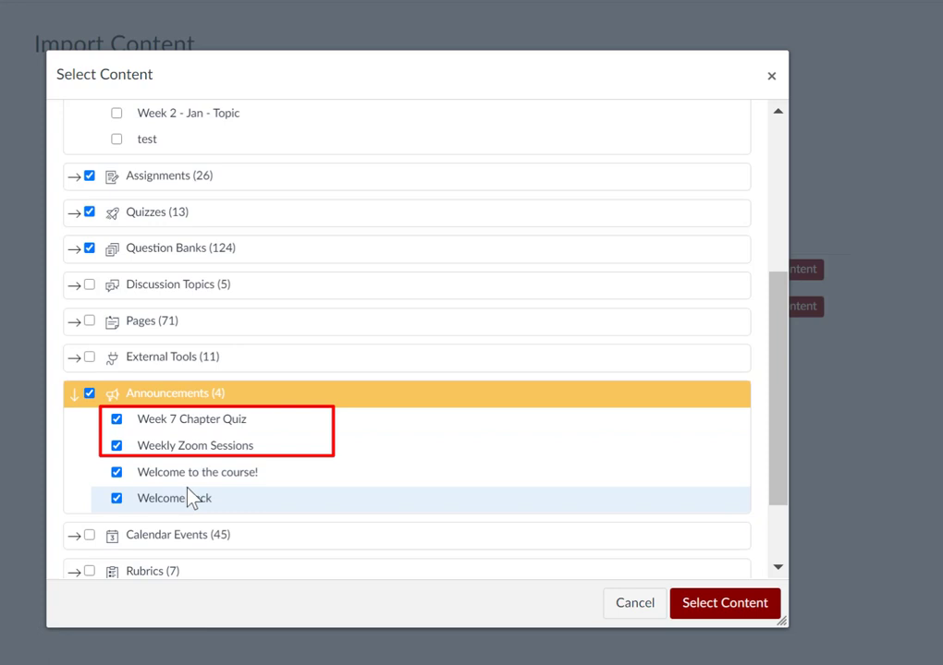
# Add all External Tools and confirm the Buster Keaton content selection.
pyautogui.scroll(-1, 81, 259)
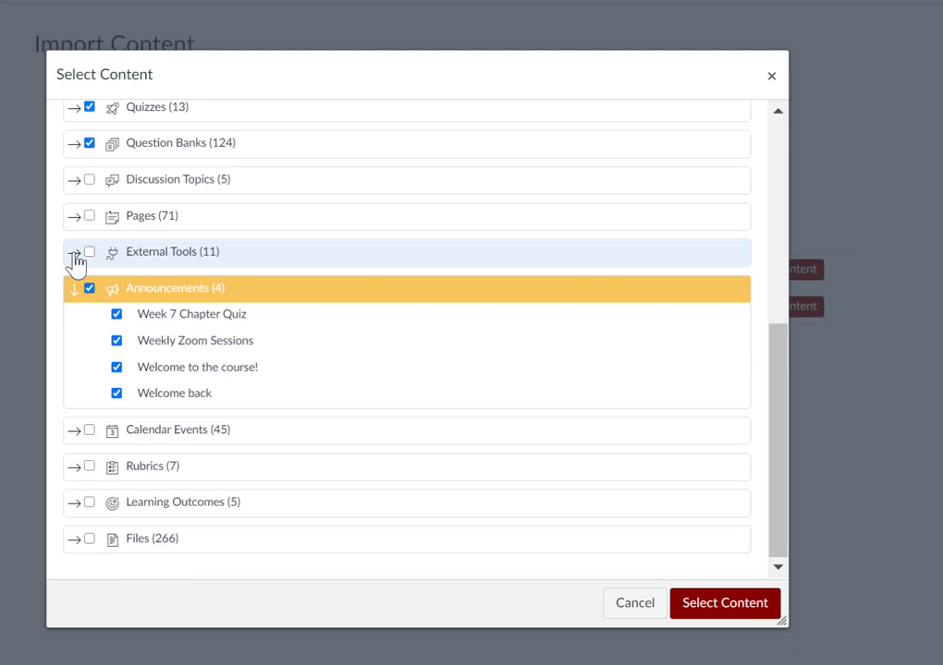
pyautogui.click(74, 255)
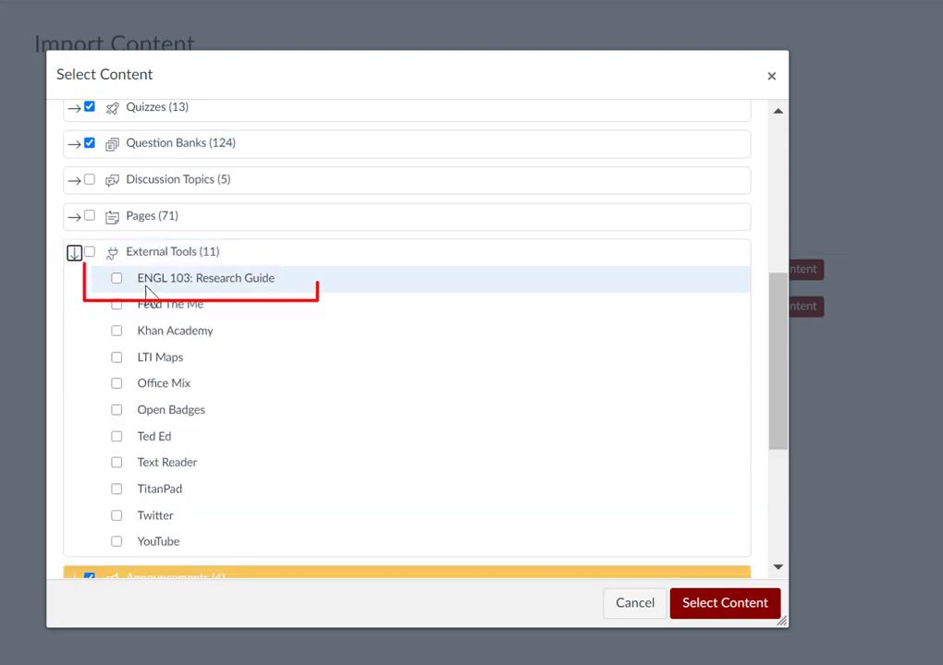
pyautogui.click(75, 255)
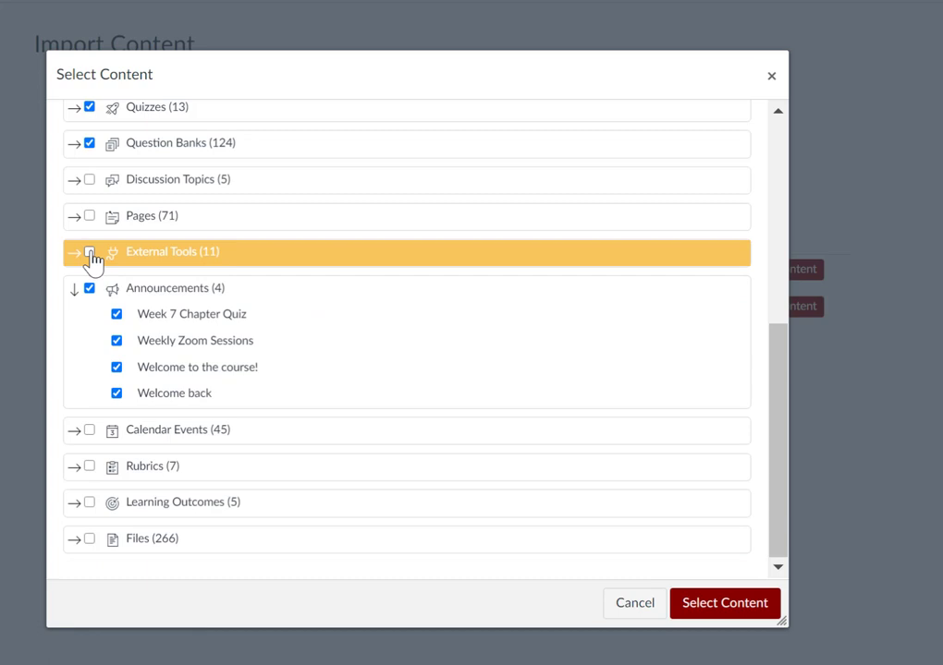
pyautogui.click(89, 253)
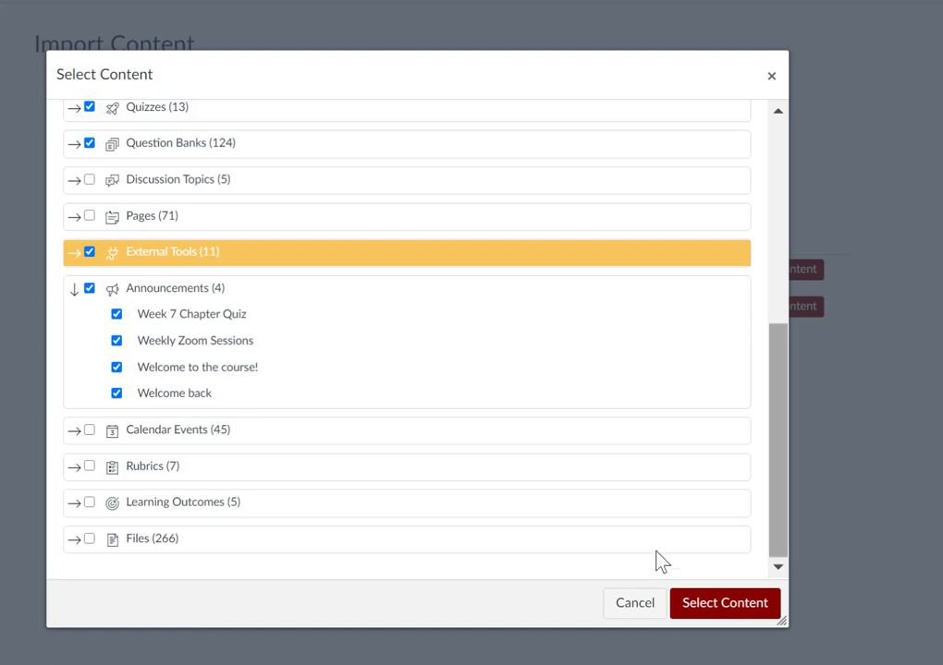
pyautogui.click(725, 604)
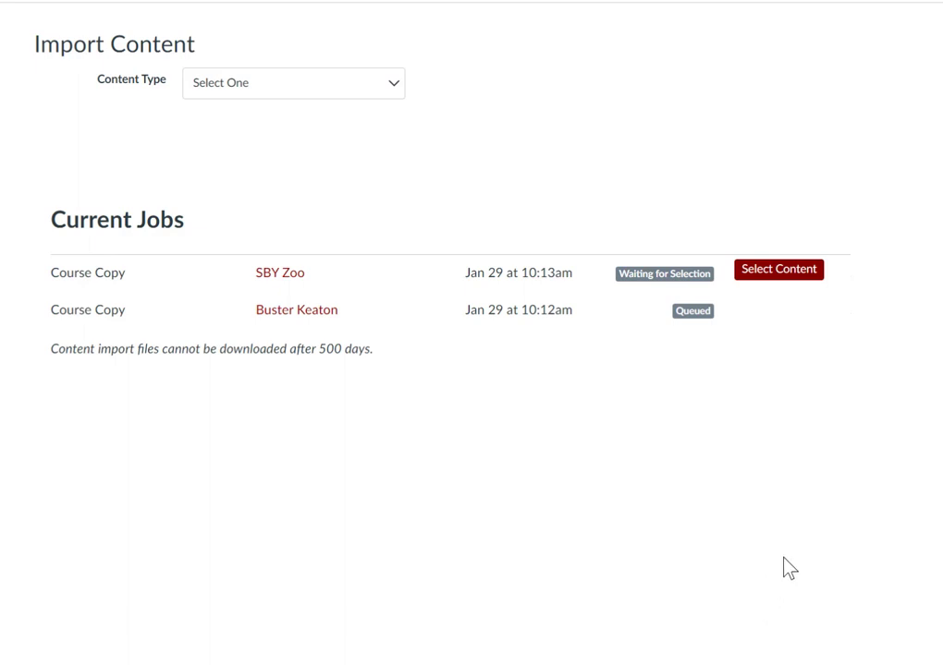
# Choose the Unnamed Quiz, Jaguar page and Files for the SBY Zoo copy and confirm.
pyautogui.click(760, 273)
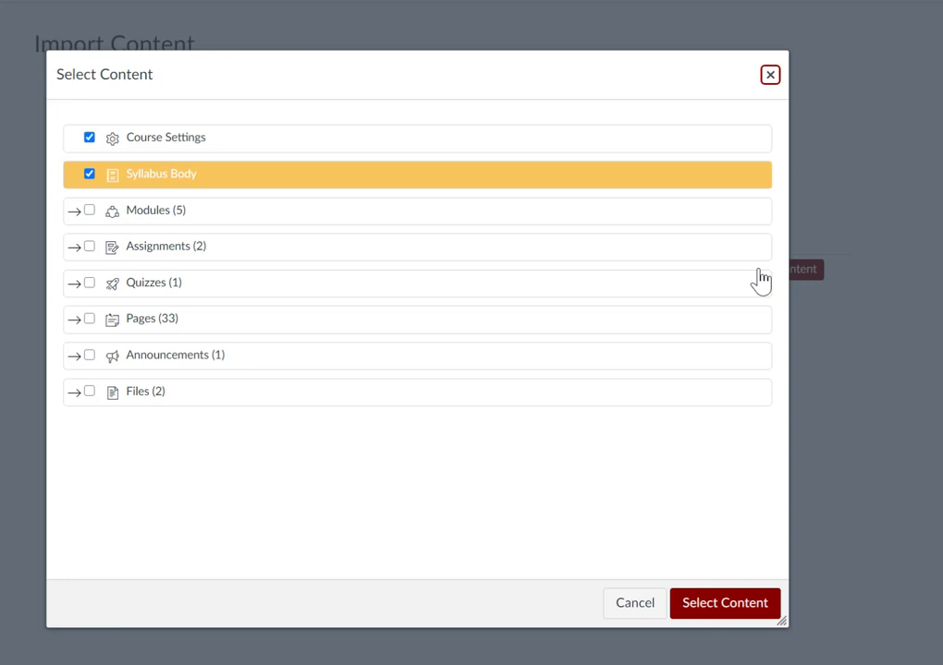
pyautogui.click(75, 284)
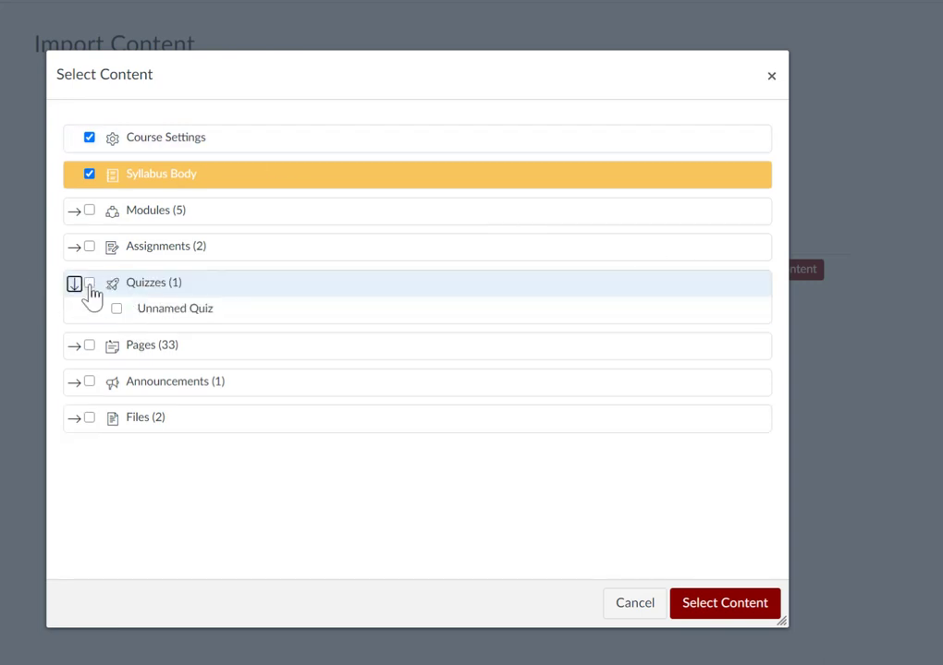
pyautogui.click(89, 282)
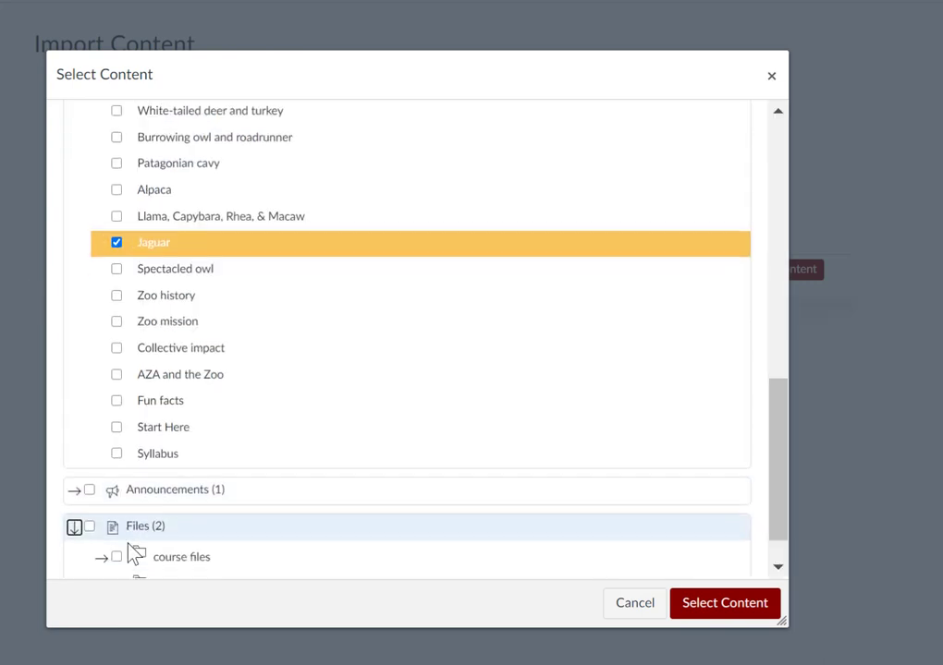
pyautogui.scroll(-1, 102, 545)
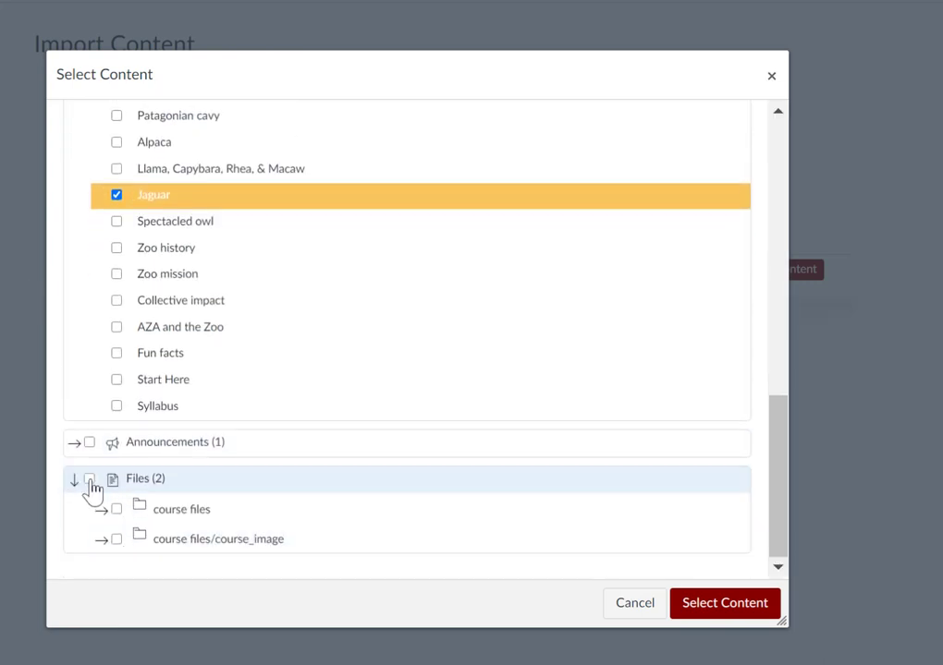
pyautogui.click(89, 478)
pyautogui.click(718, 605)
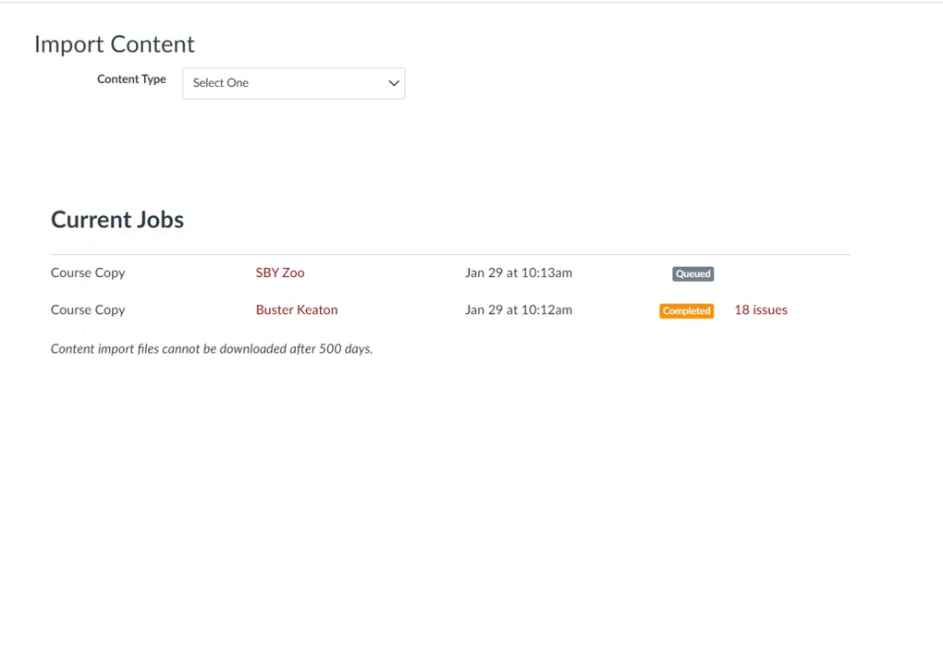
# Review the 18 Buster Keaton import issues and open a missing-links question bank in a new tab.
pyautogui.click(775, 315)
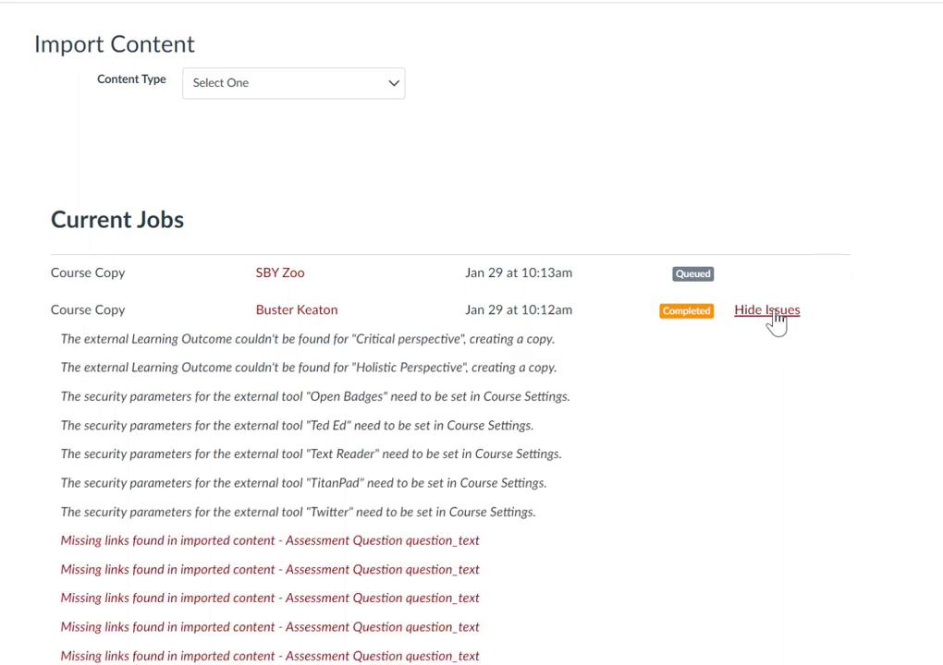
pyautogui.scroll(-3, 328, 299)
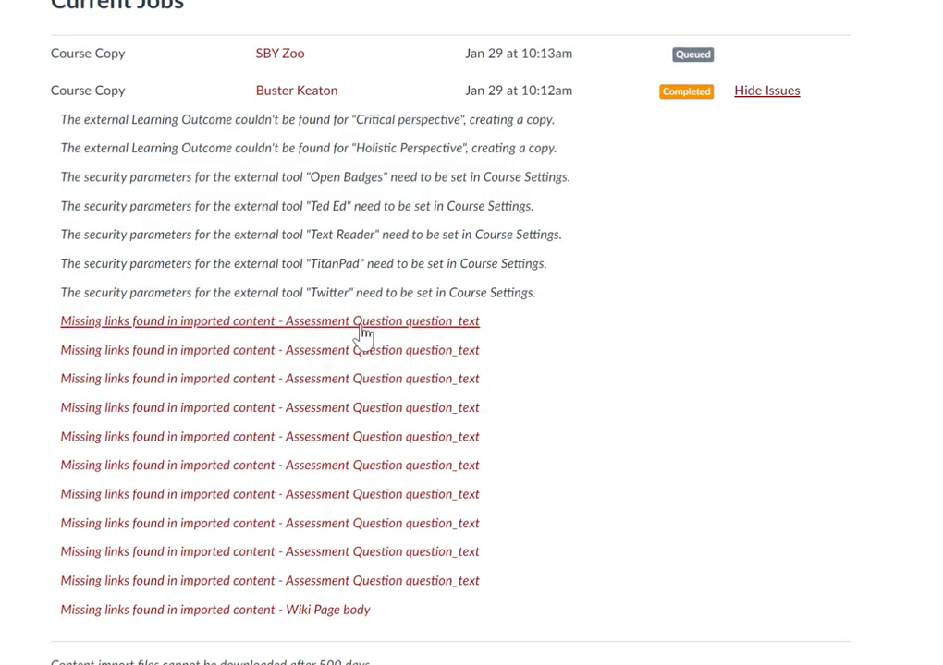
pyautogui.moveTo(558, 148); pyautogui.dragTo(60, 118)
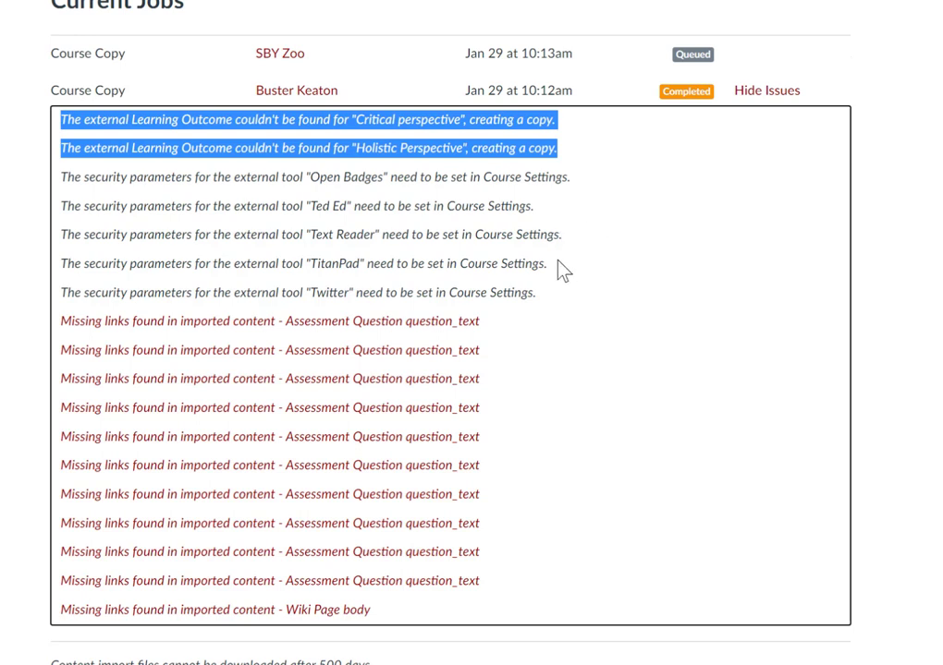
pyautogui.click(378, 151)
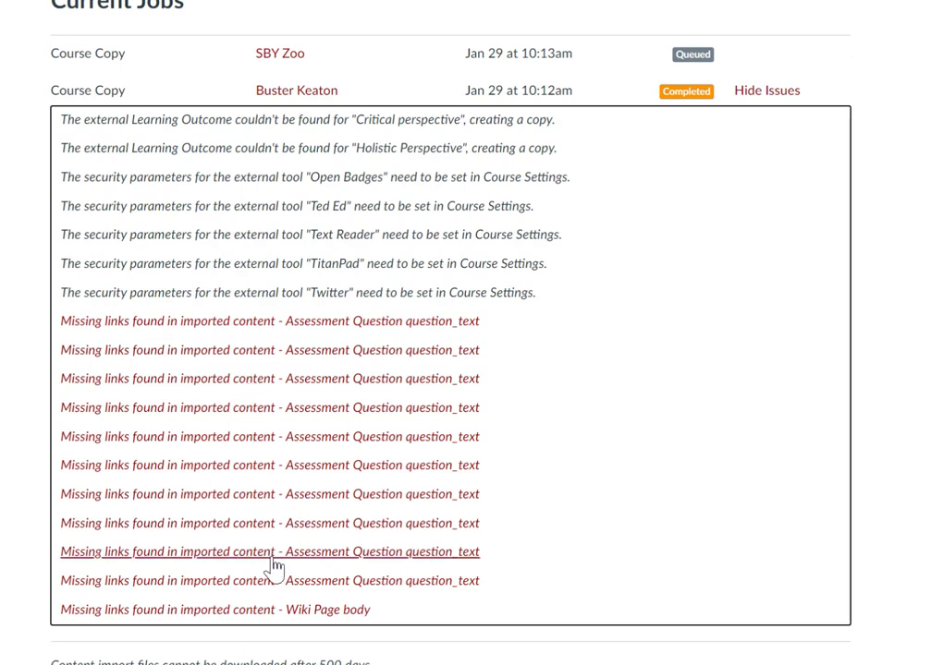
pyautogui.rightClick(438, 329)
pyautogui.click(527, 347)
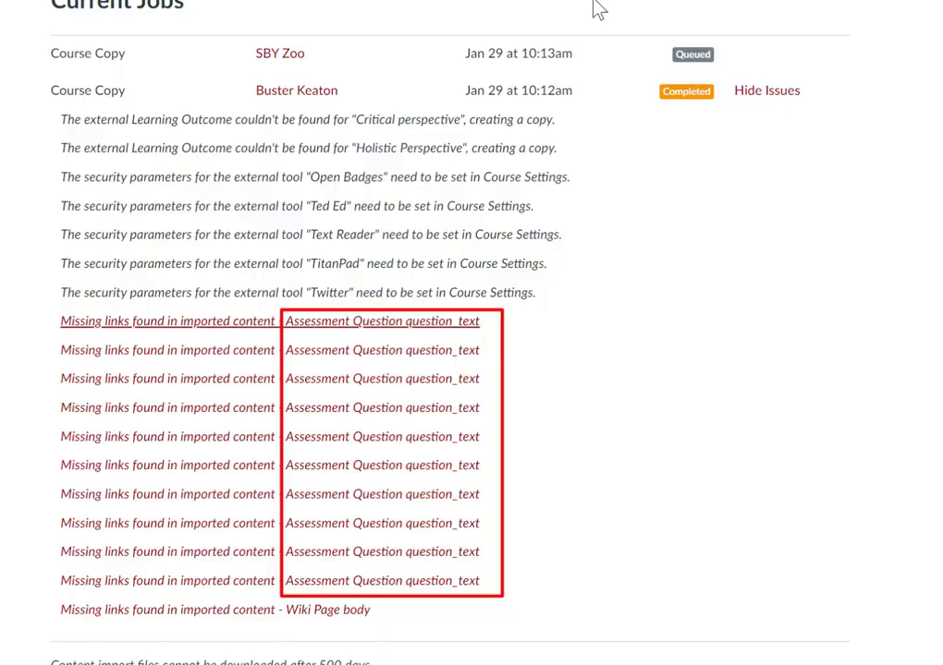
pyautogui.click(138, 2)
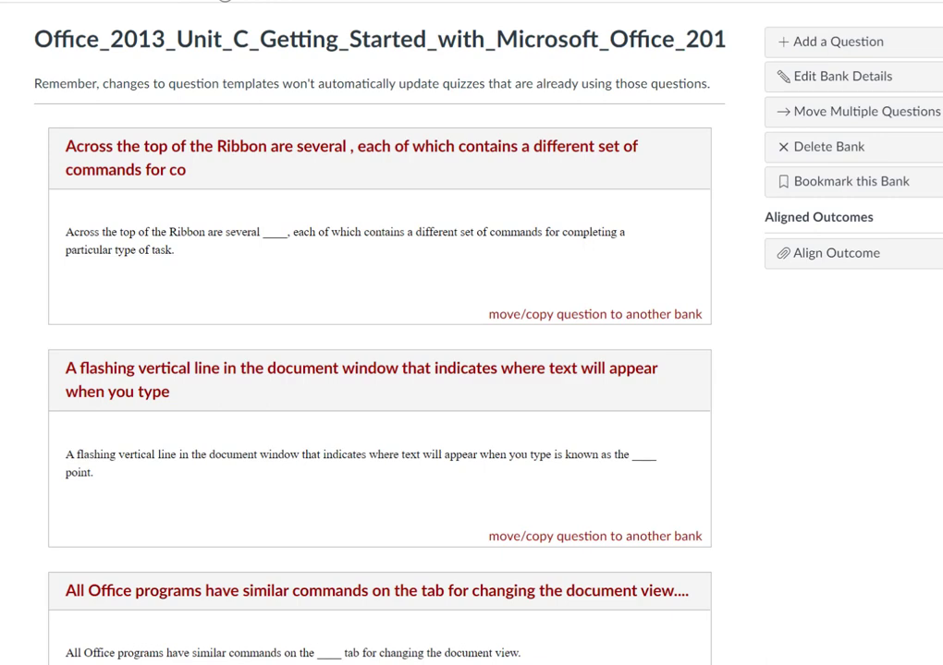
# Edit the Silent Films page and remove the existing link from the word 'dicussion'.
pyautogui.hotkey('ctrl', 'shift', 'Tab')
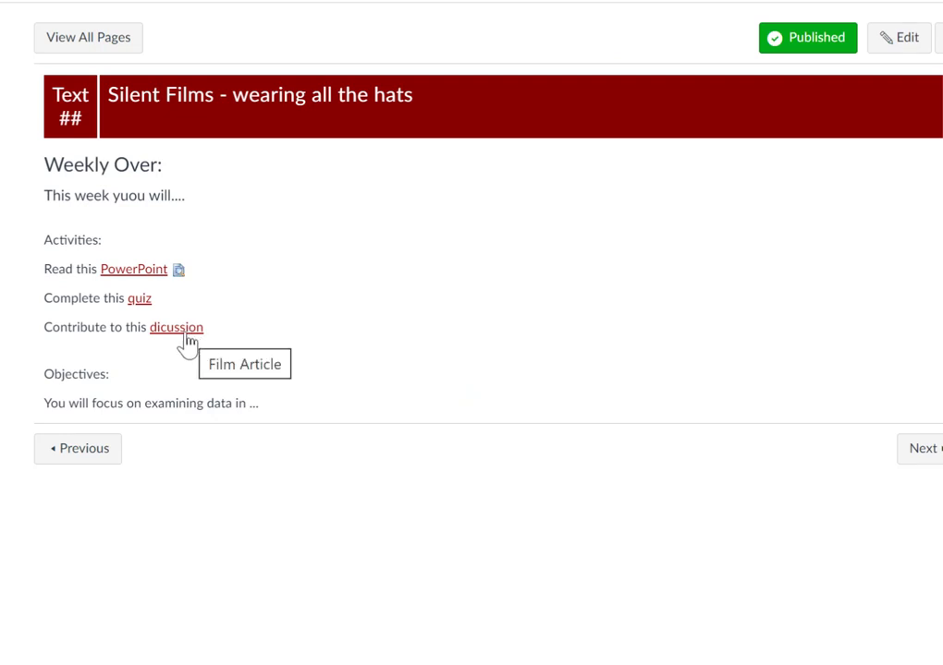
pyautogui.click(908, 41)
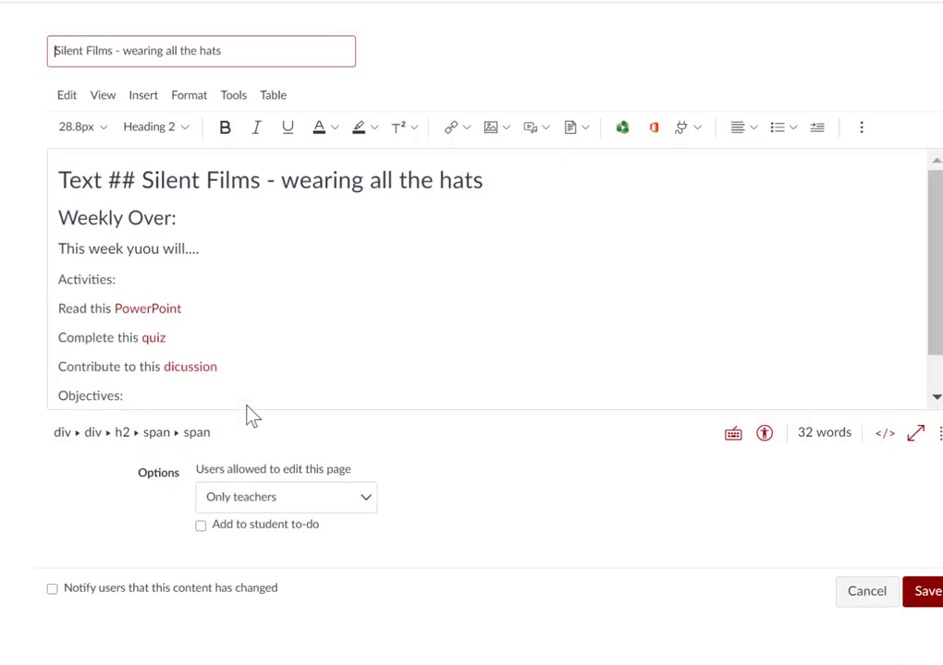
pyautogui.scroll(-1, 227, 370)
pyautogui.scroll(-1, 227, 329)
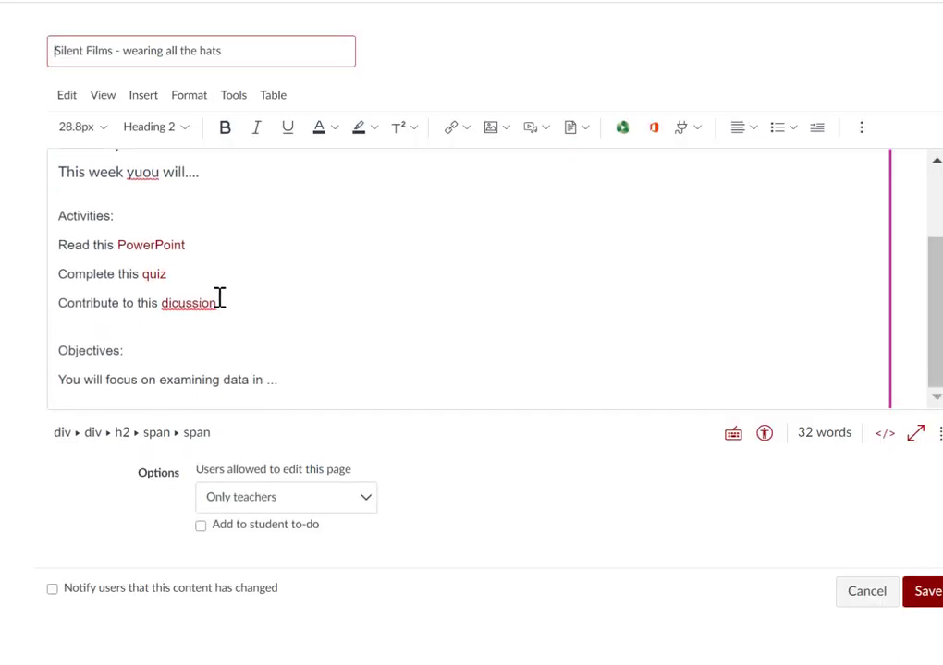
pyautogui.doubleClick(194, 305)
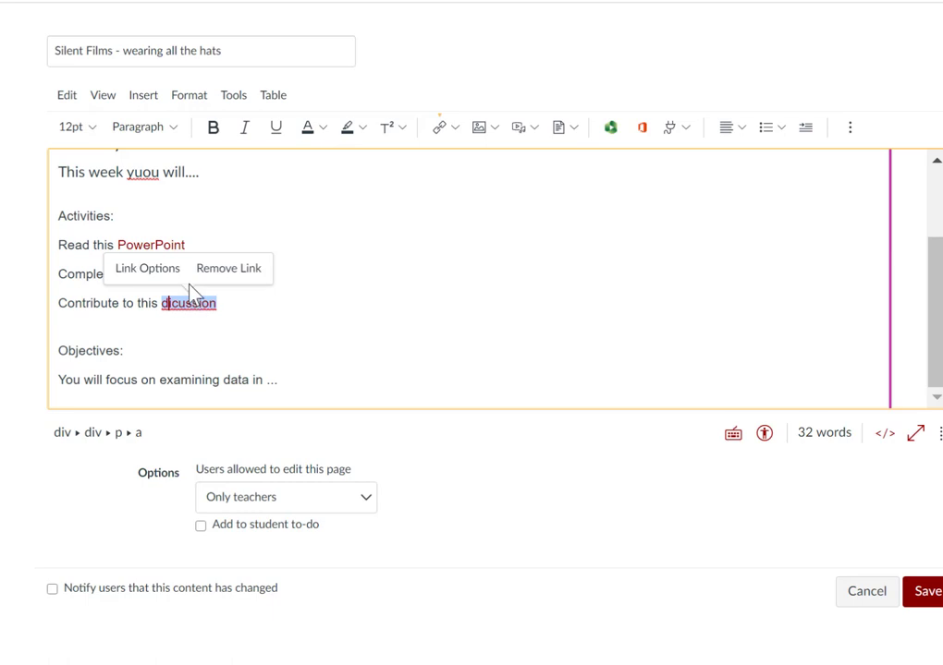
pyautogui.click(244, 270)
# Link 'dicussion' to the Buster at MGM discussion and save the page.
pyautogui.moveTo(225, 308); pyautogui.dragTo(160, 305)
pyautogui.click(454, 127)
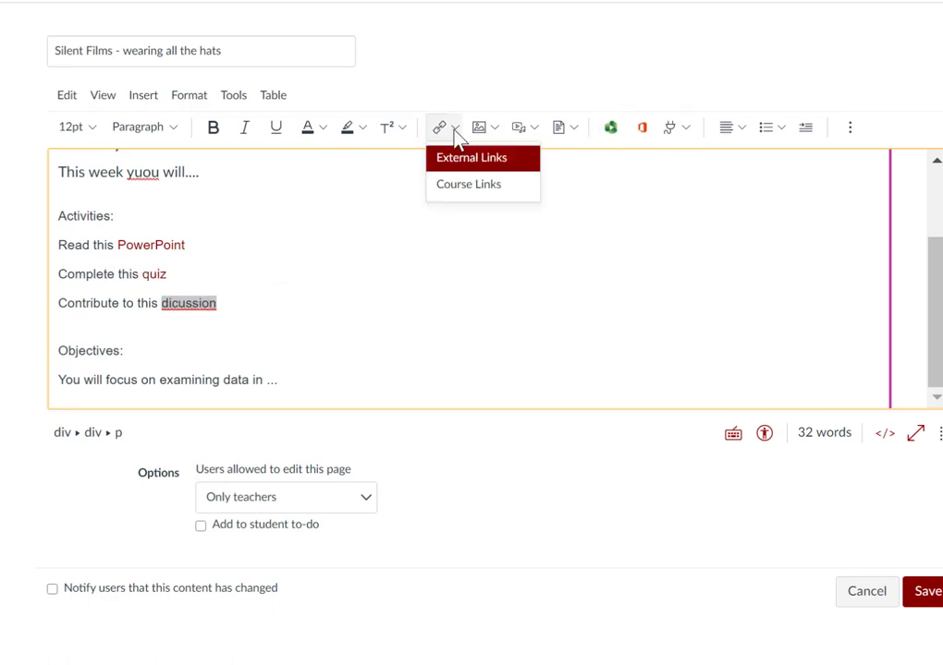
pyautogui.click(484, 185)
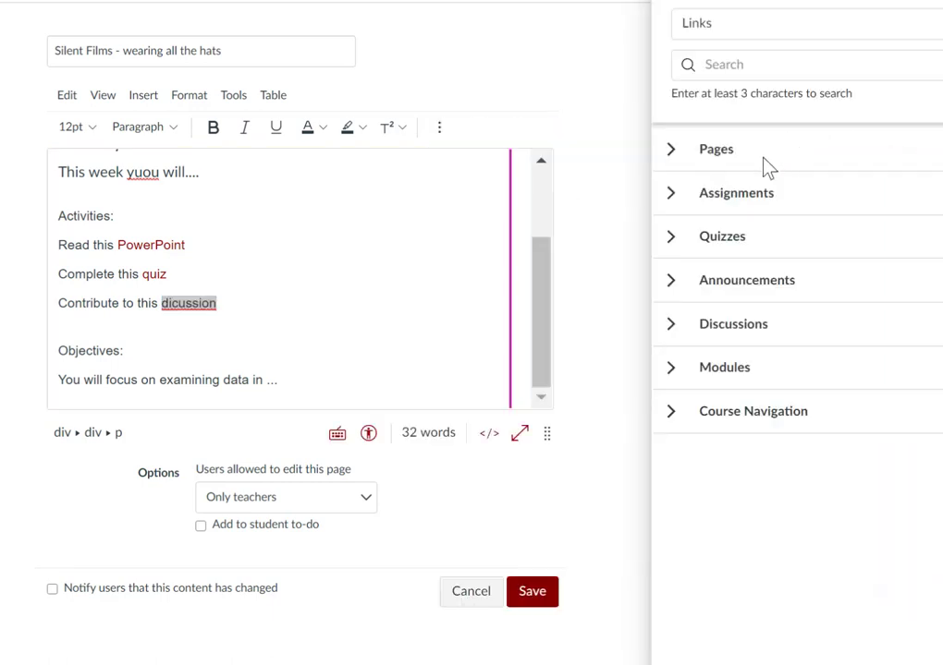
pyautogui.click(677, 331)
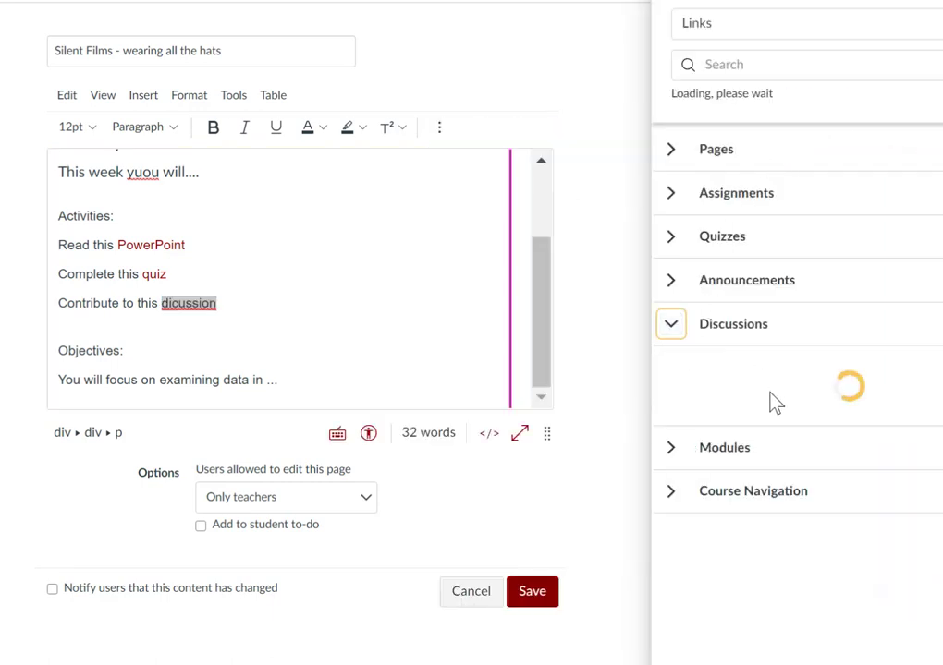
pyautogui.click(736, 368)
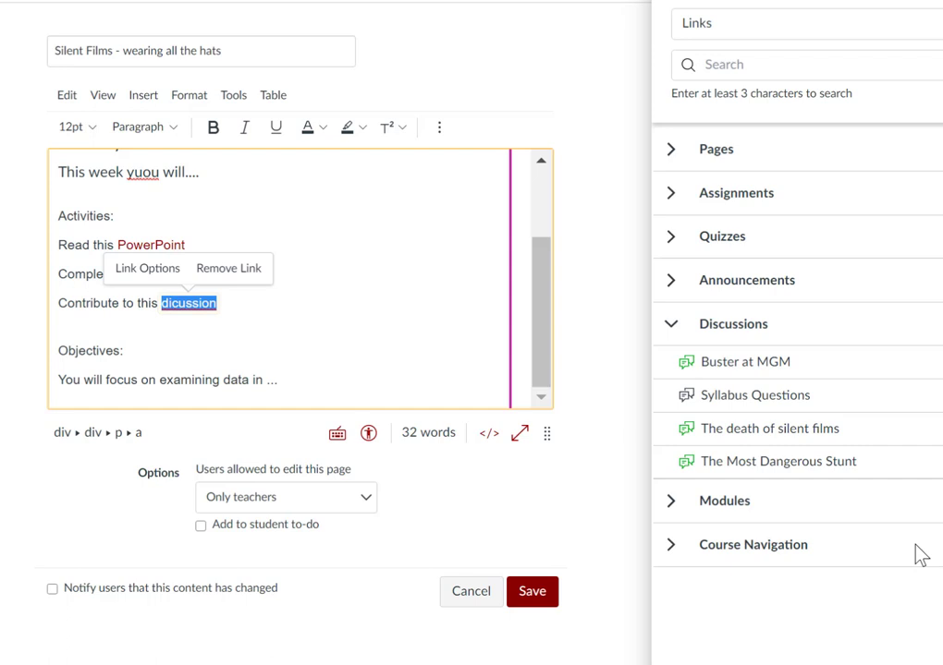
pyautogui.click(544, 594)
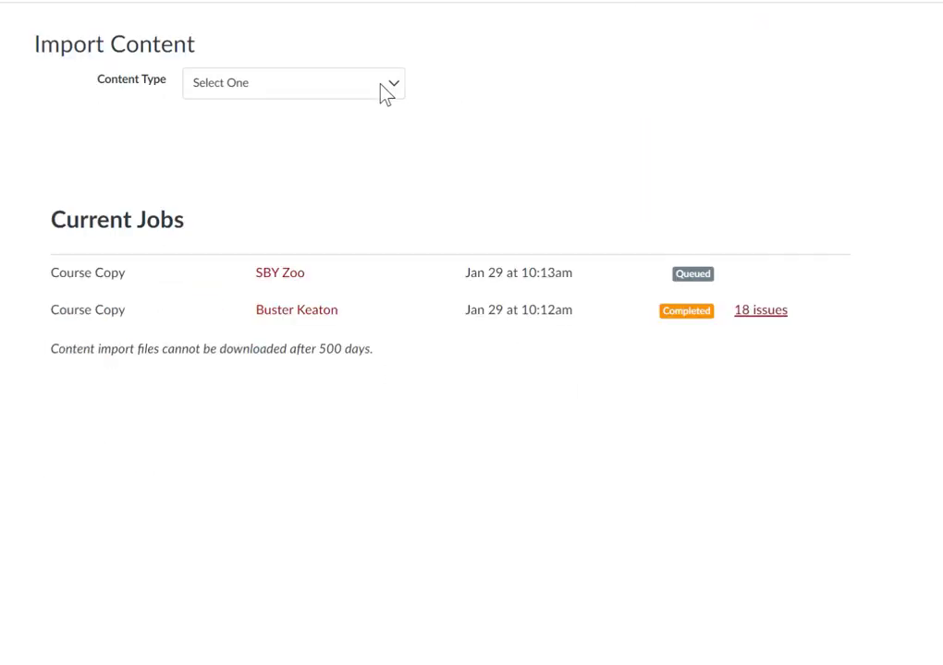
# Choose 'Copy a Canvas Course' with SBY Zoo as the source and All content selected.
pyautogui.click(380, 83)
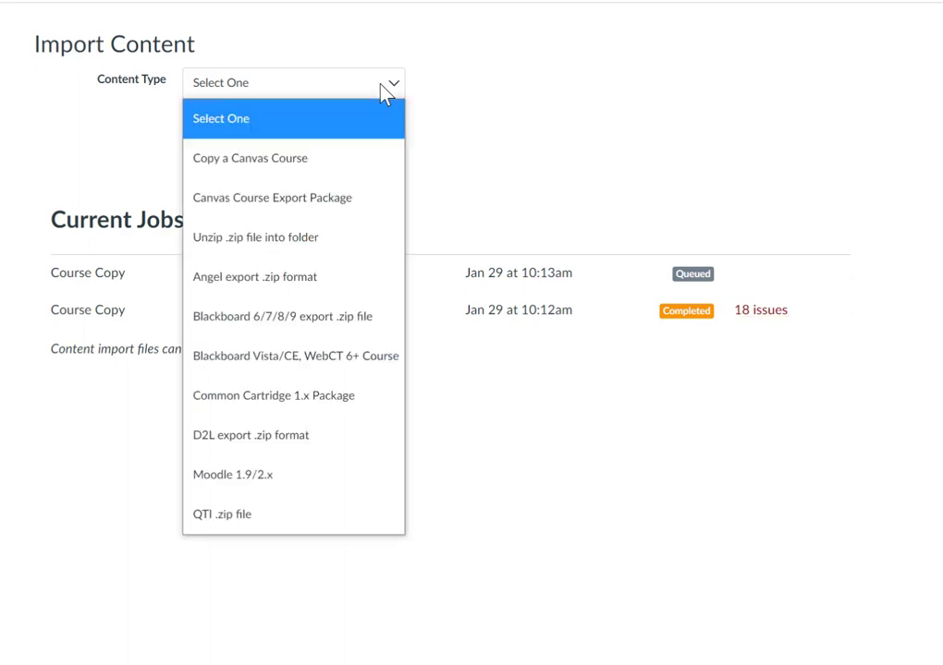
pyautogui.click(325, 168)
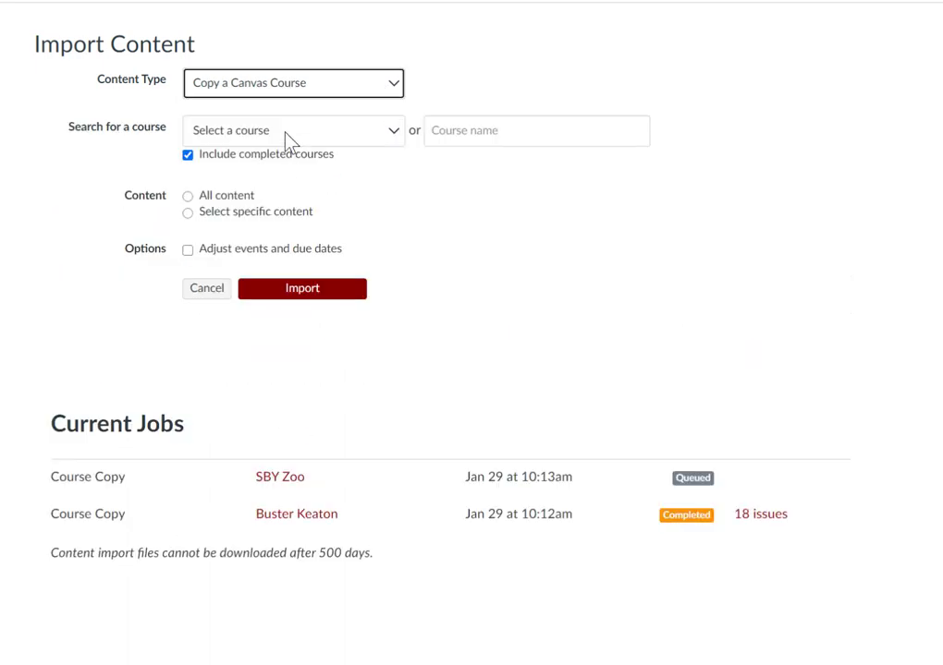
pyautogui.click(288, 139)
pyautogui.click(290, 309)
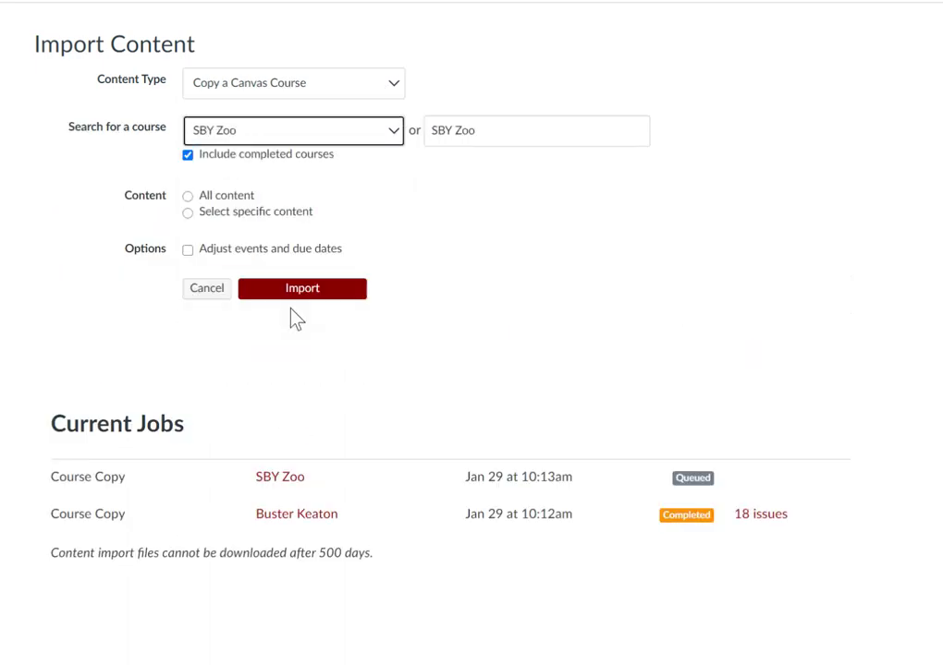
pyautogui.click(189, 198)
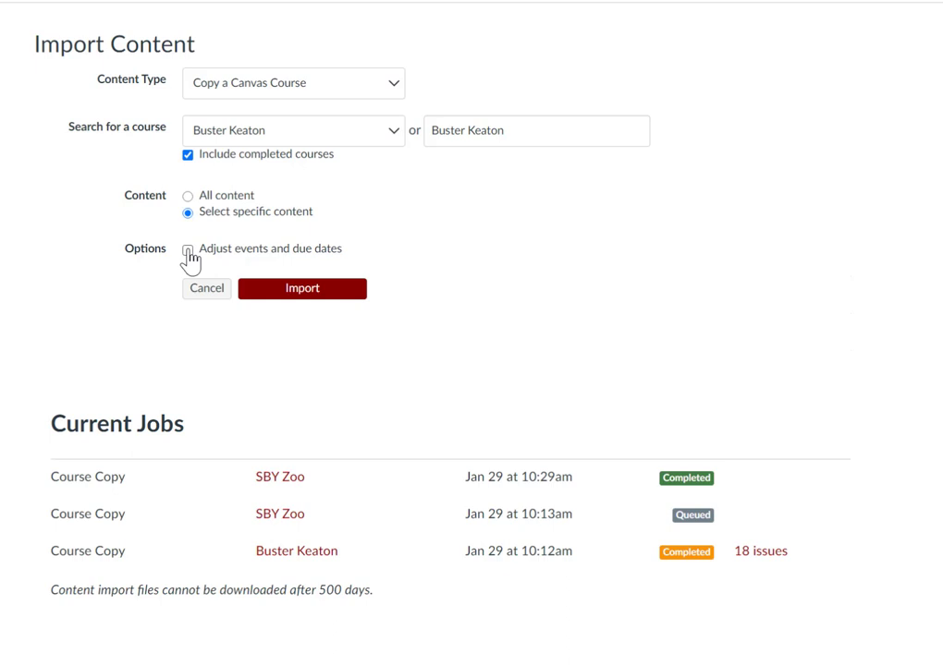
# Turn on date adjustment, shifting Aug 31–Dec 18, 2020 to Jan 25–May 14, 2021.
pyautogui.click(189, 249)
pyautogui.click(344, 413)
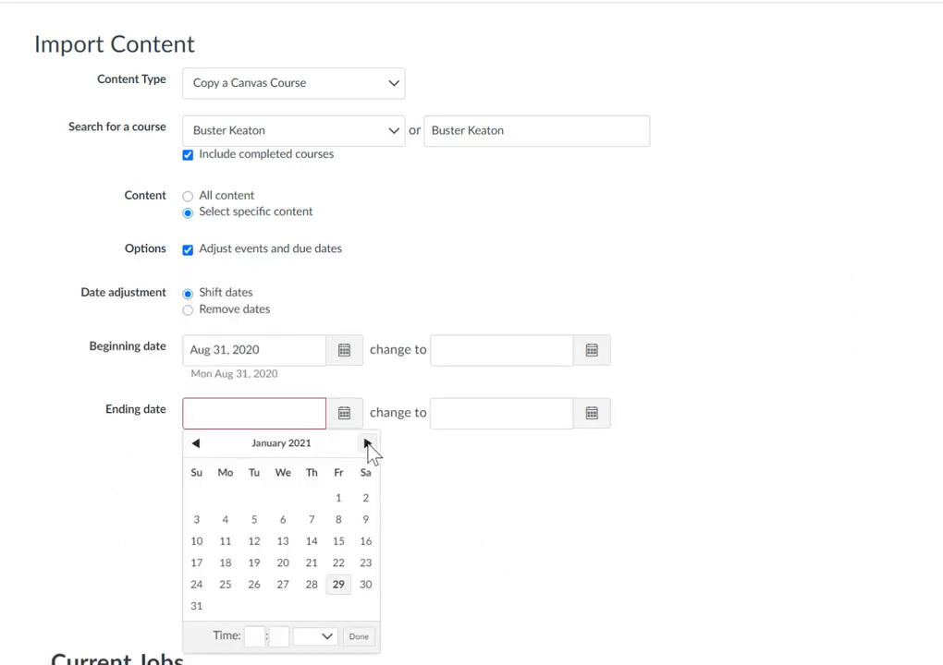
pyautogui.click(367, 444)
pyautogui.click(196, 443)
pyautogui.click(196, 443)
pyautogui.click(196, 443)
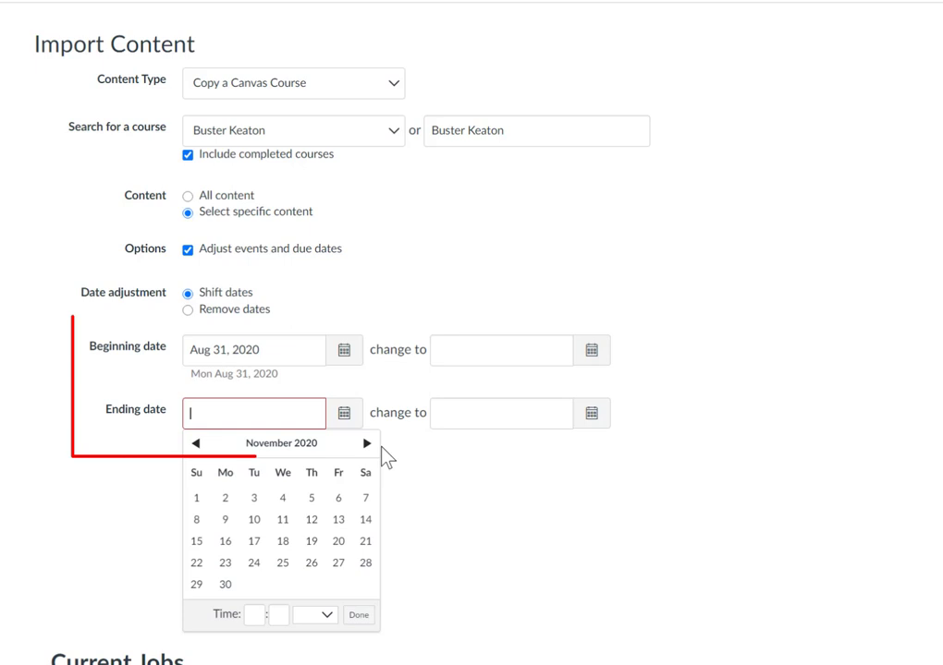
pyautogui.click(366, 444)
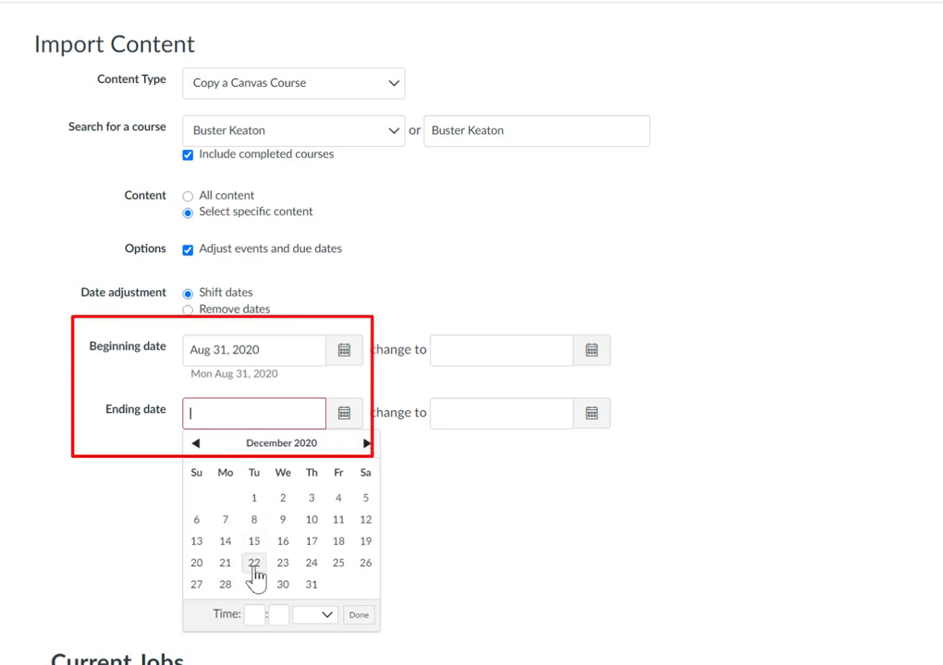
pyautogui.click(338, 542)
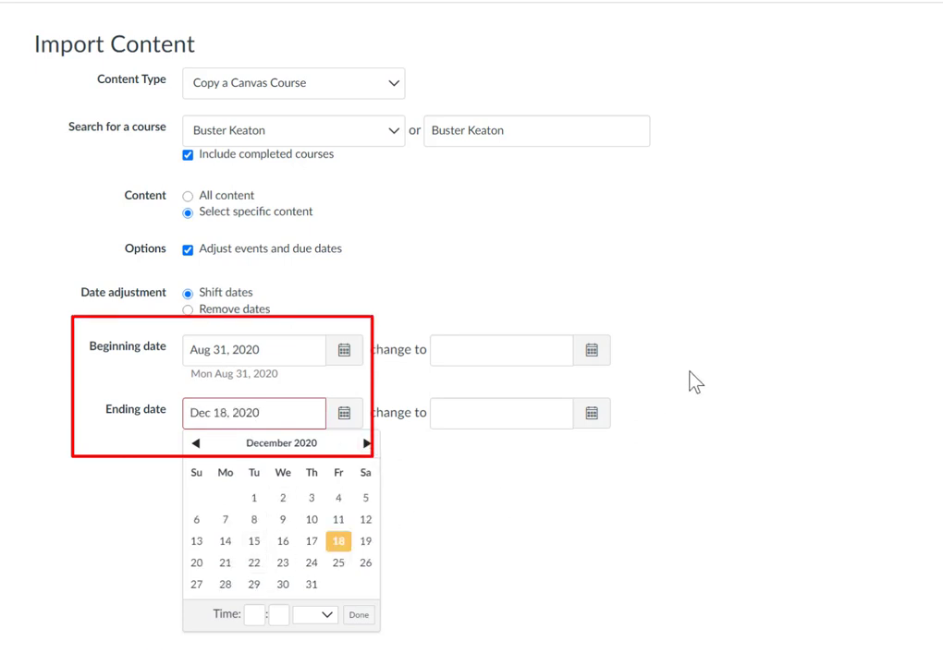
pyautogui.click(653, 290)
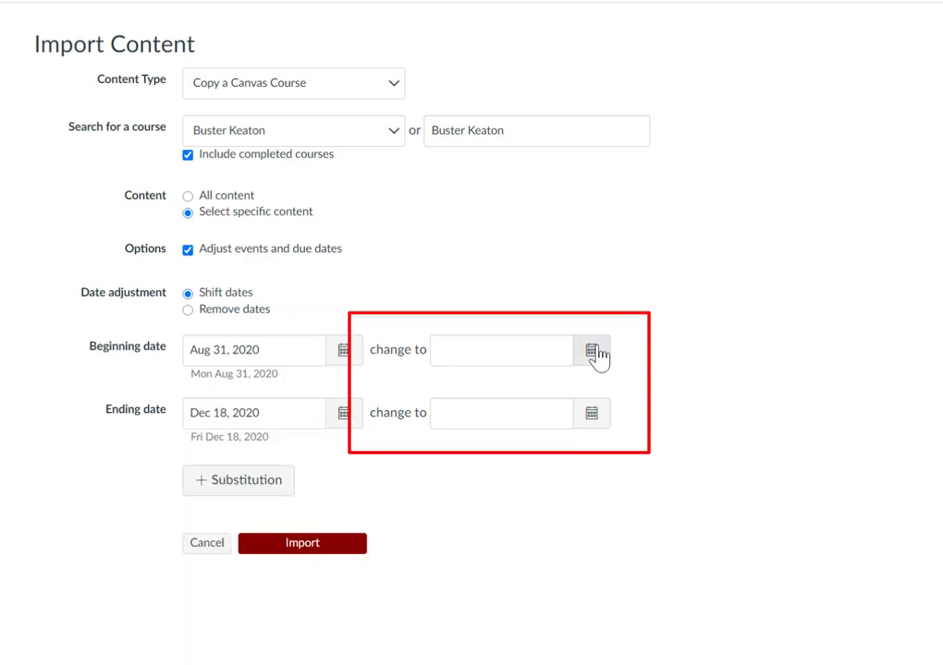
pyautogui.click(596, 354)
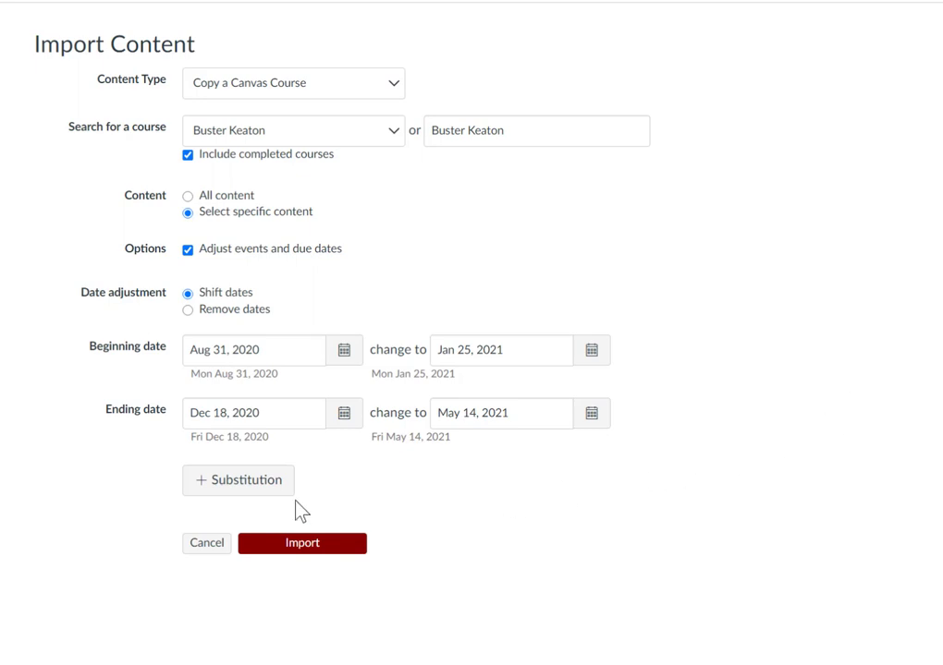
# Add two substitutions: Tuesday to Monday and Thursday to Wednesday.
pyautogui.click(265, 488)
pyautogui.click(395, 479)
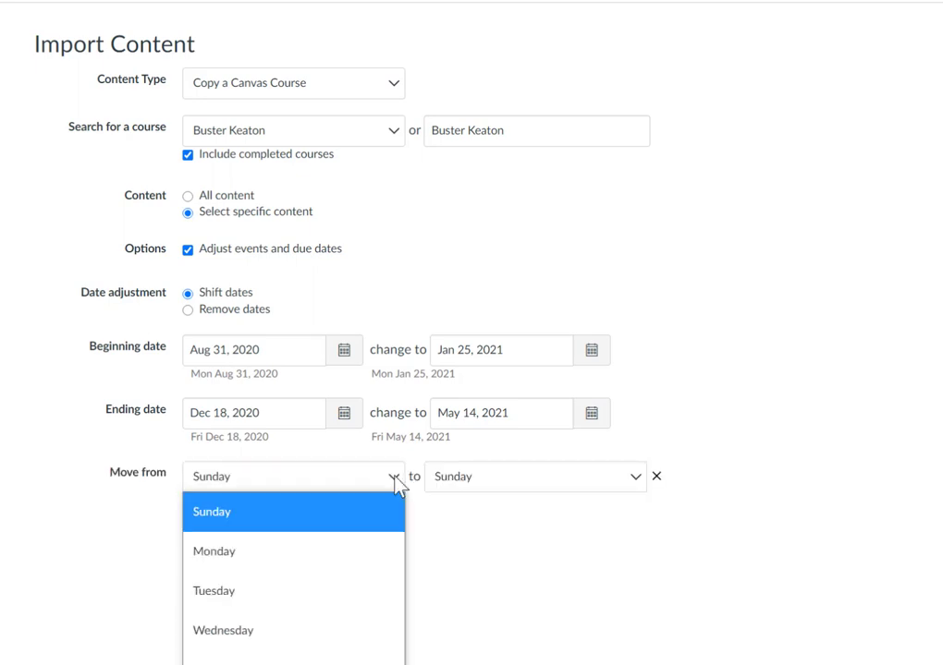
pyautogui.click(326, 589)
pyautogui.click(476, 486)
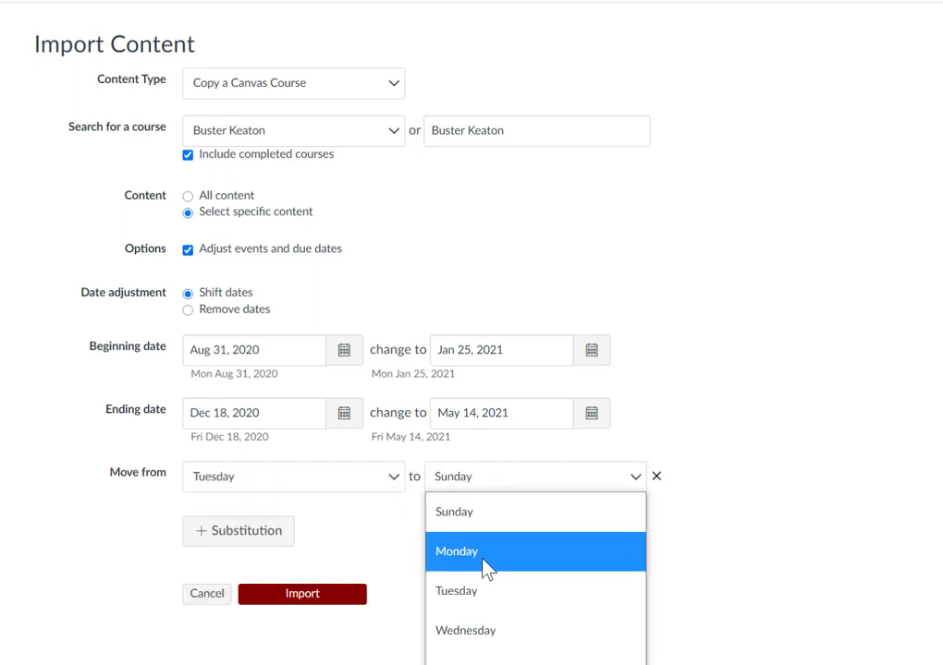
pyautogui.click(487, 552)
pyautogui.click(251, 534)
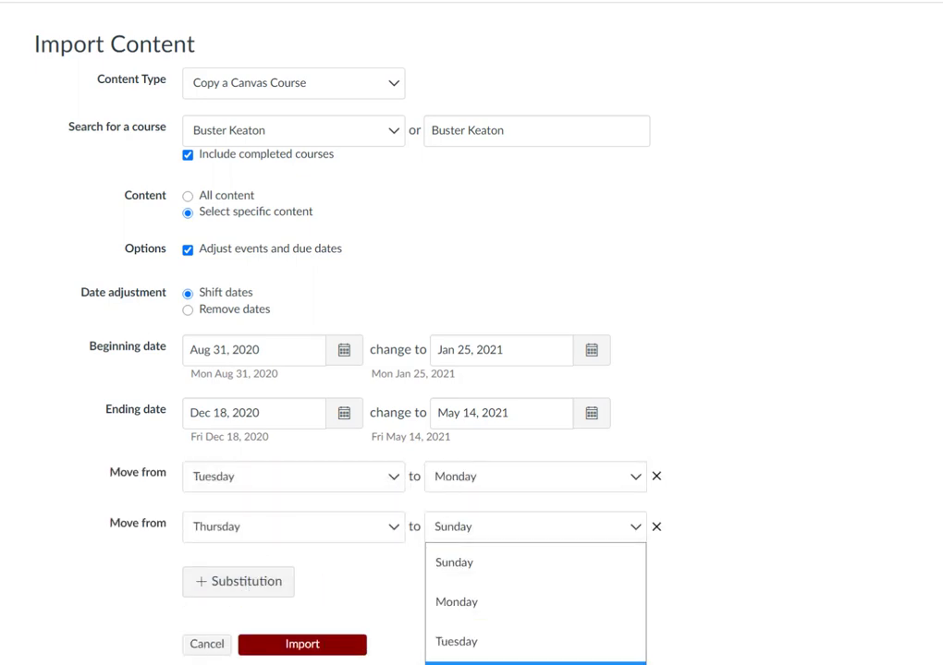
pyautogui.click(464, 662)
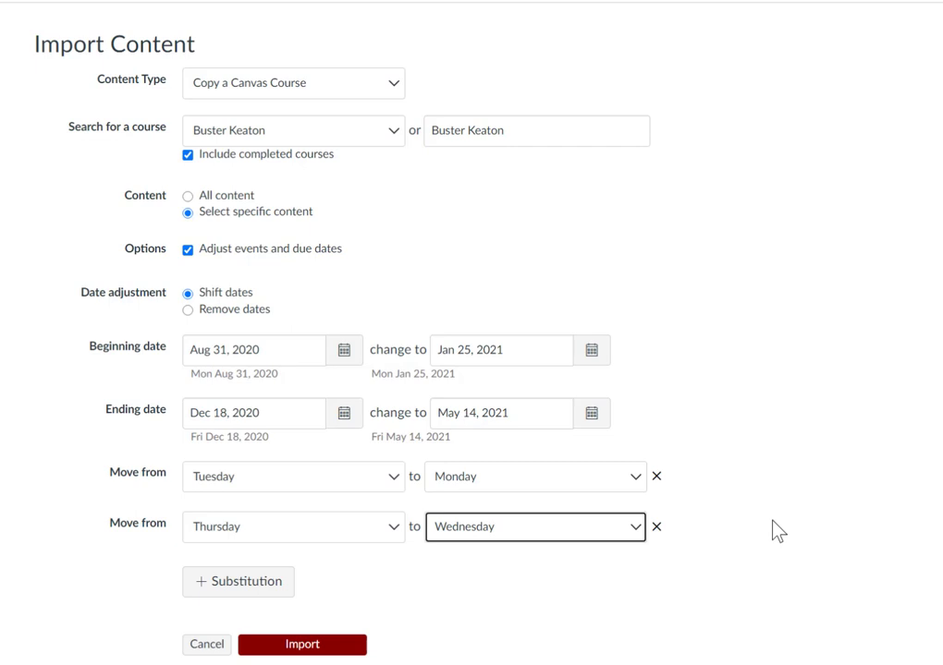
# Switch date adjustment to Remove dates and select All content instead of specific content.
pyautogui.click(189, 310)
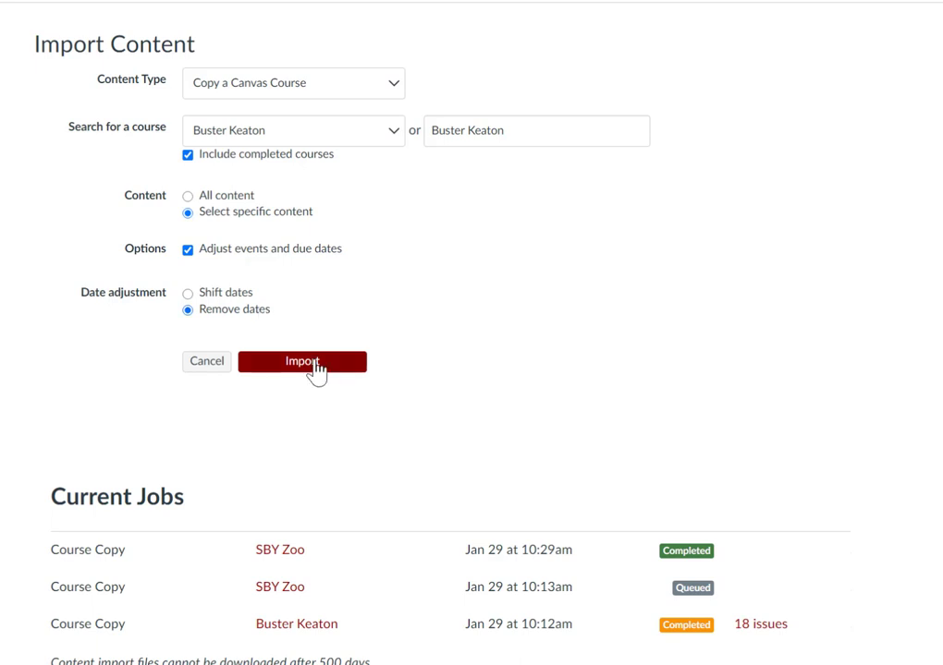
pyautogui.click(188, 197)
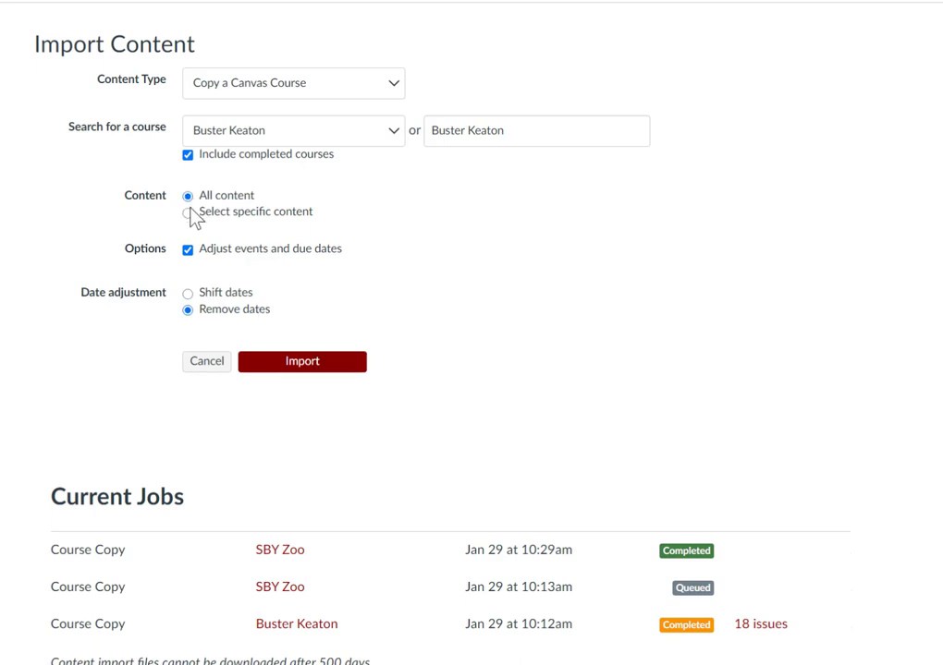